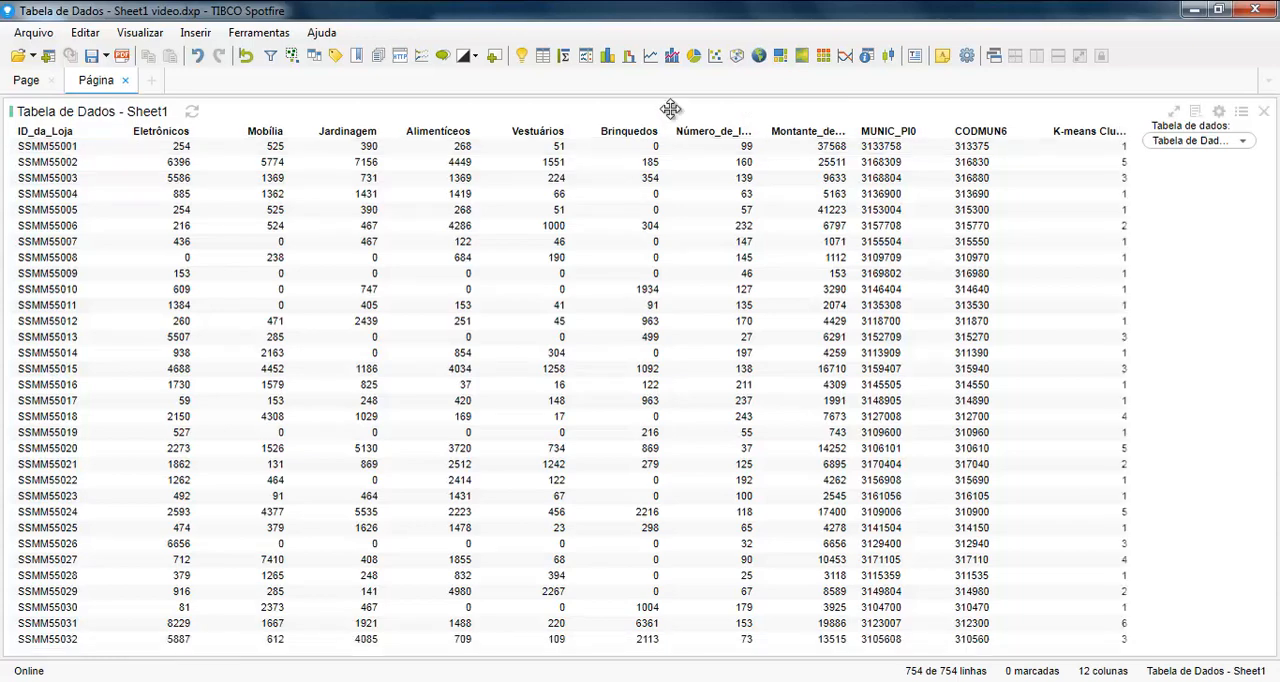
# Step: Search the user guide for the topic "visão geral dos métodos de agrupamento" and display it
pyautogui.click(321, 34)
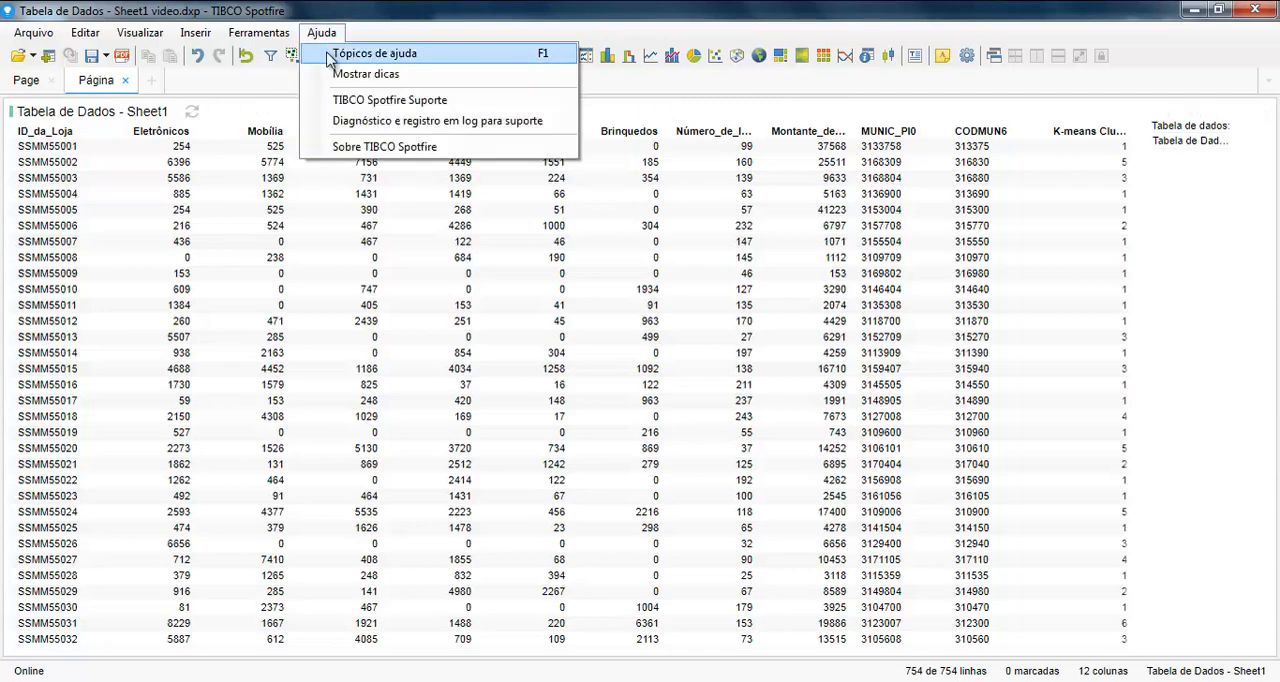
pyautogui.click(327, 55)
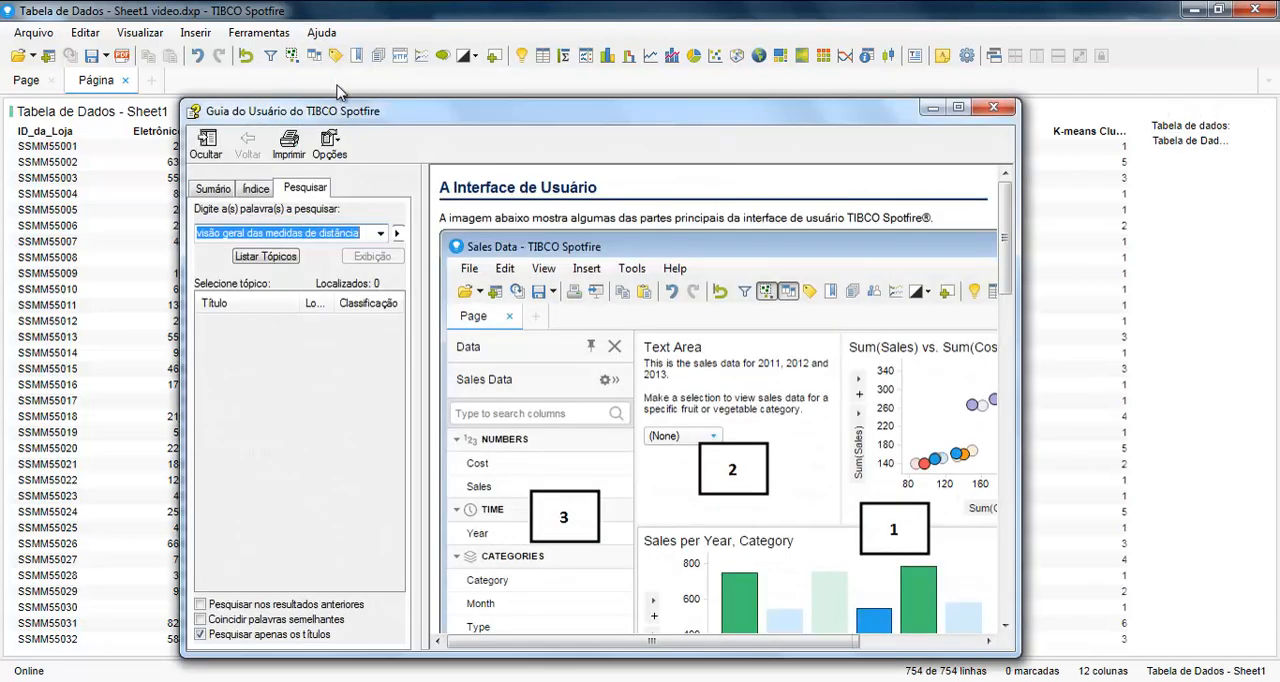
pyautogui.write('visão geral dos métodos de agrupamento')
pyautogui.press('Return')
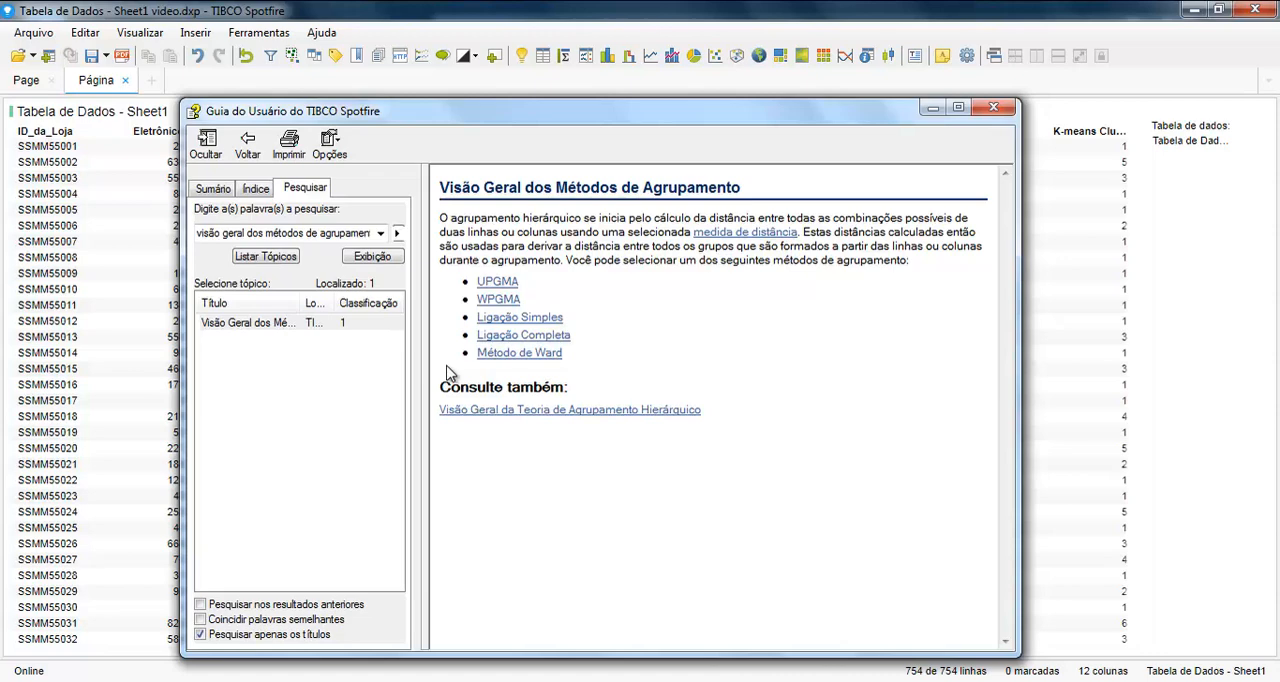
# Step: Look up "visão geral das medidas de distância" in the guide, read the Distância Euclidiana Metade Quadrada topic, and close the guide
pyautogui.click(238, 232)
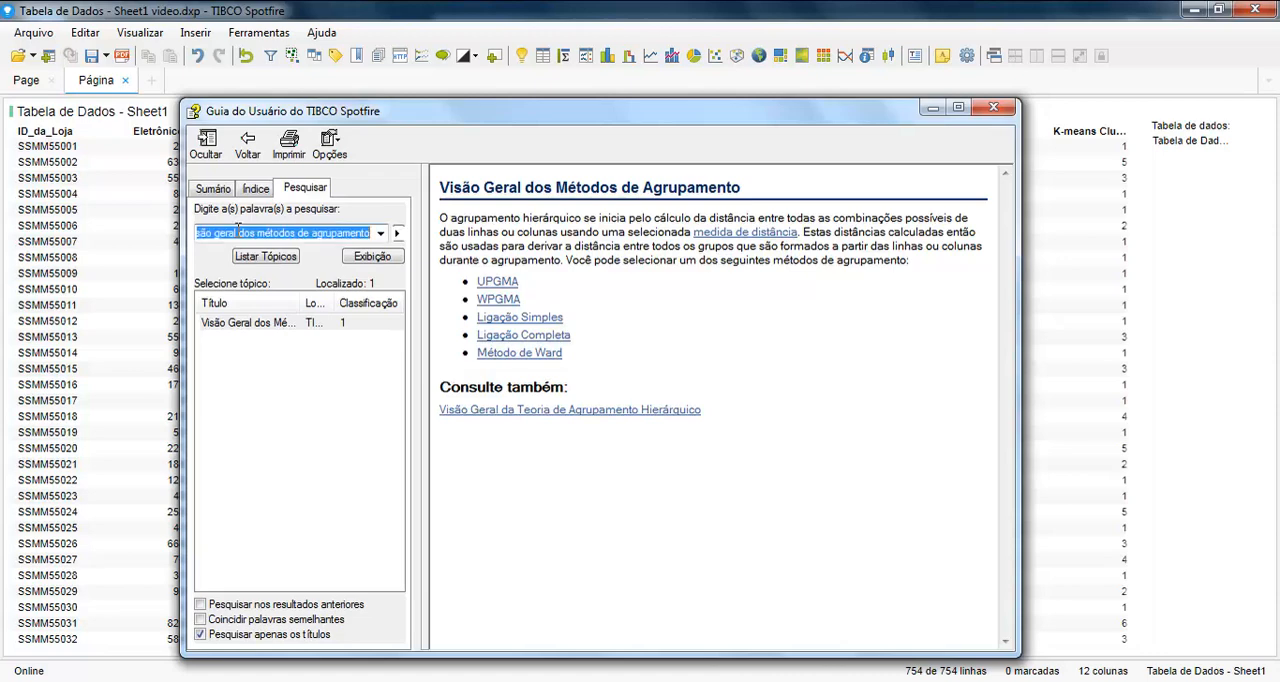
pyautogui.write('visão geral ')
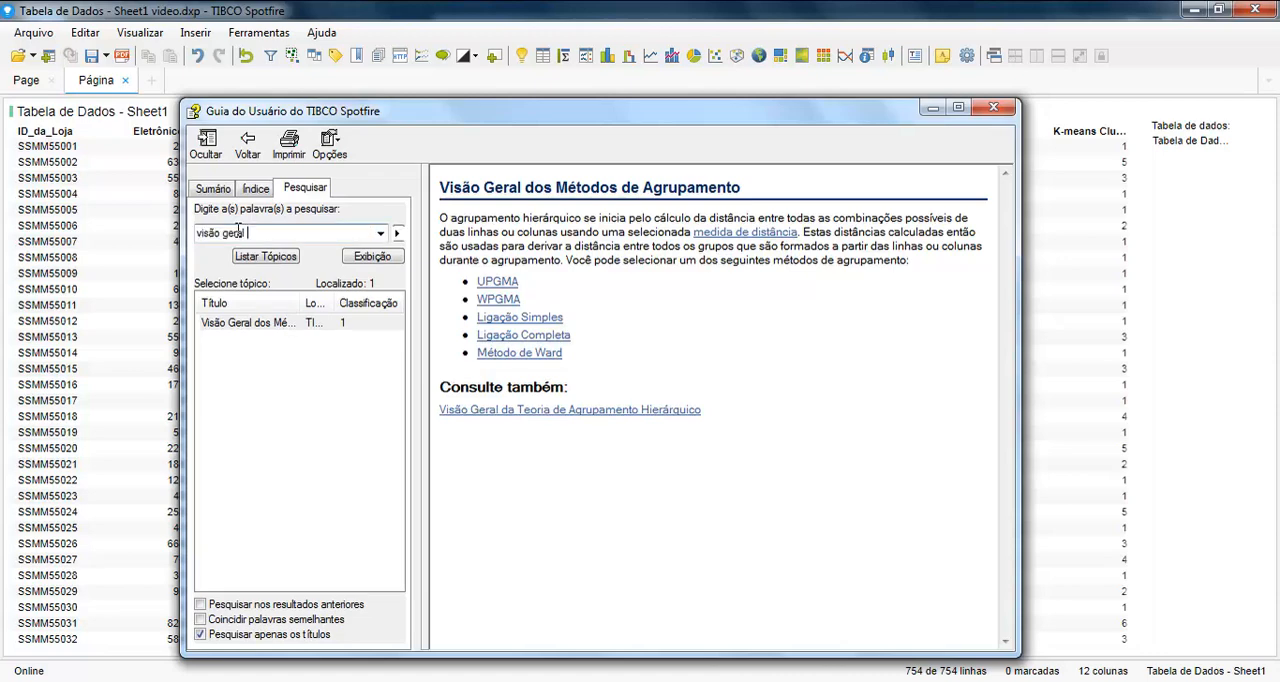
pyautogui.write('das medidas de distância')
pyautogui.press('Return')
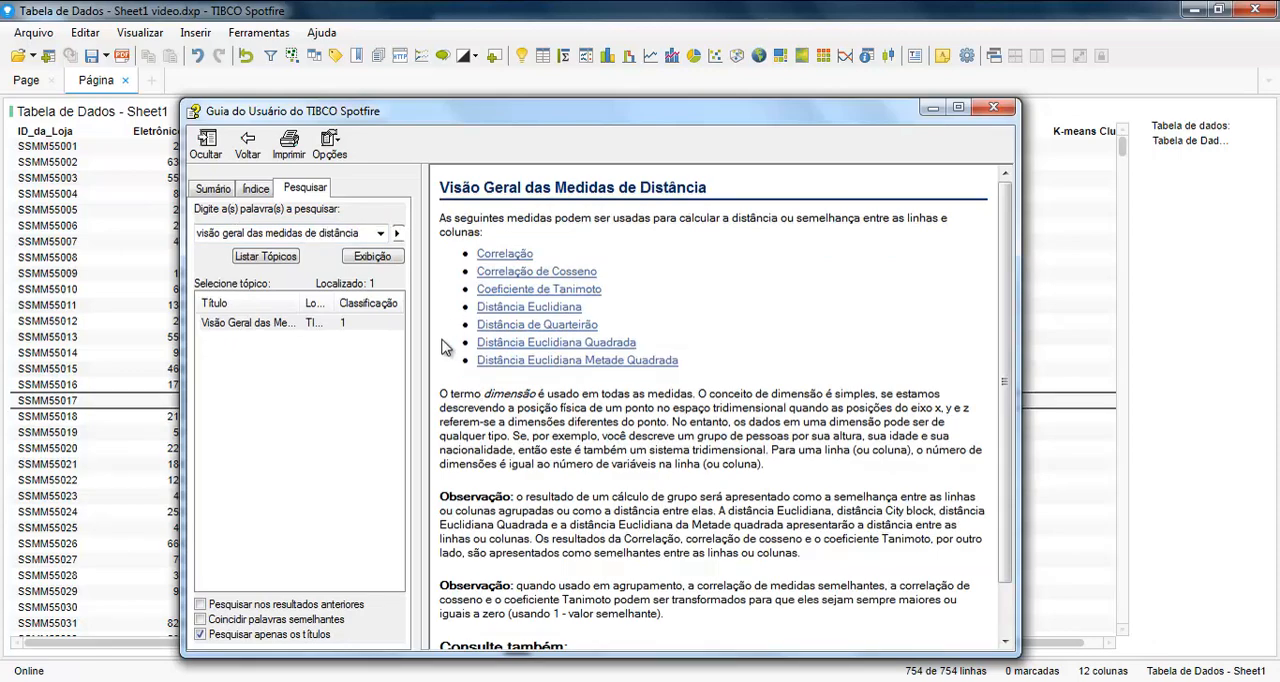
pyautogui.click(516, 361)
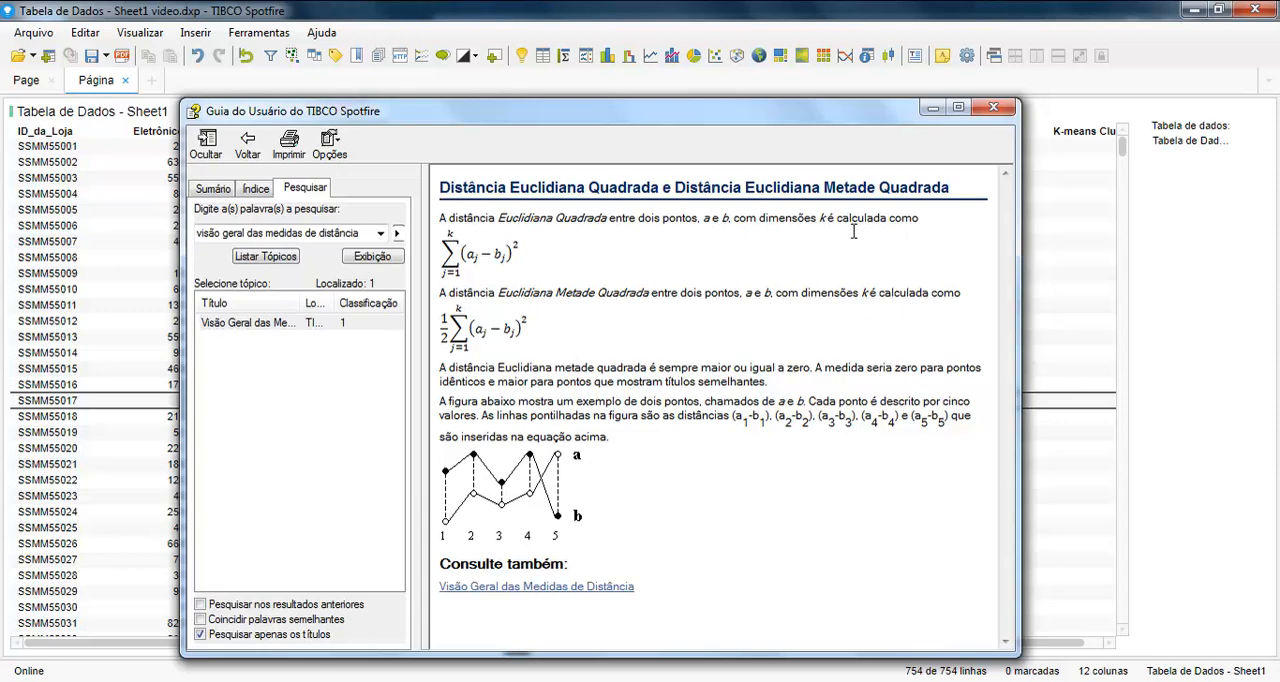
pyautogui.click(992, 107)
# Step: Start a hierarchical clustering on Tabela de Dados - Sheet1 with columns Eletrônicos, Mobília, Jardinagem, Alimentíceos, Vestuários and Brinquedos
pyautogui.click(257, 36)
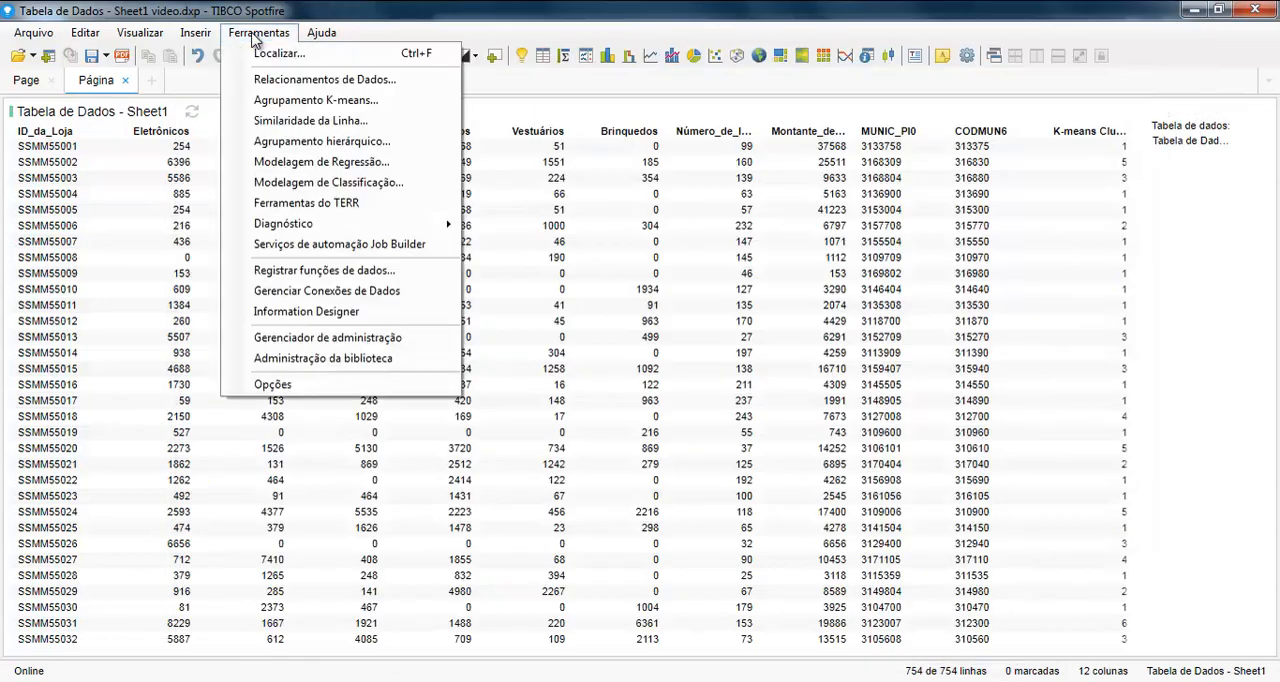
pyautogui.click(286, 143)
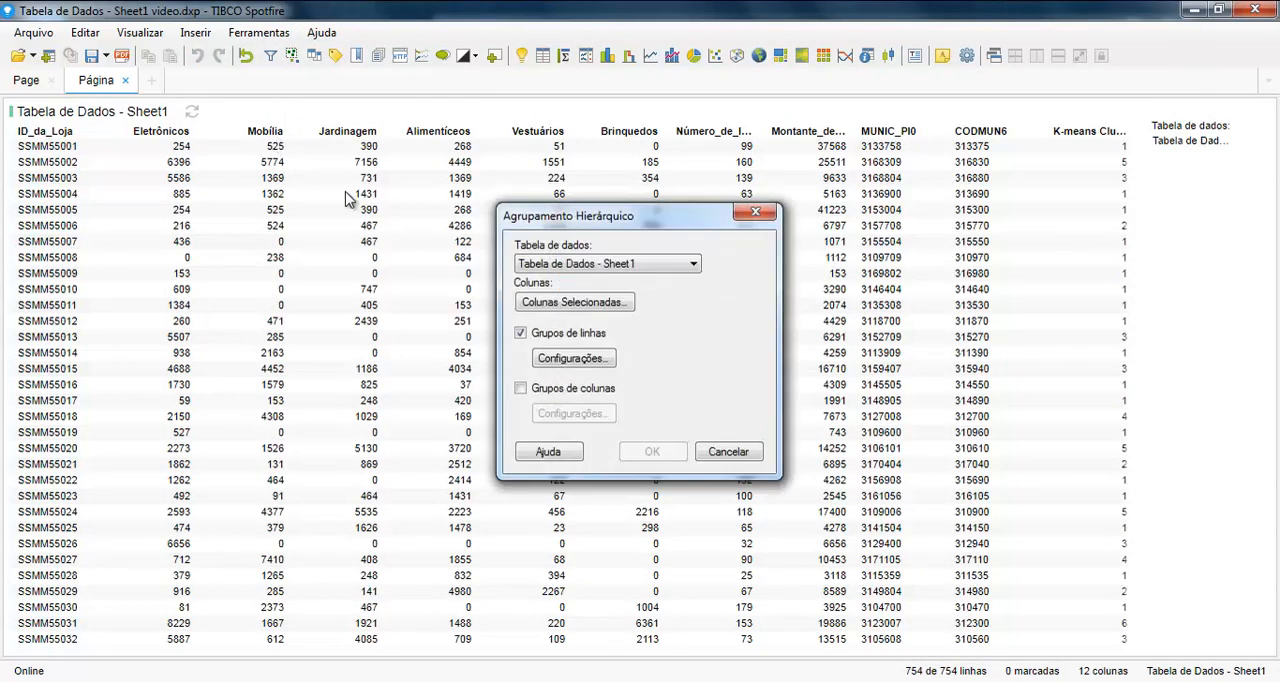
pyautogui.click(582, 268)
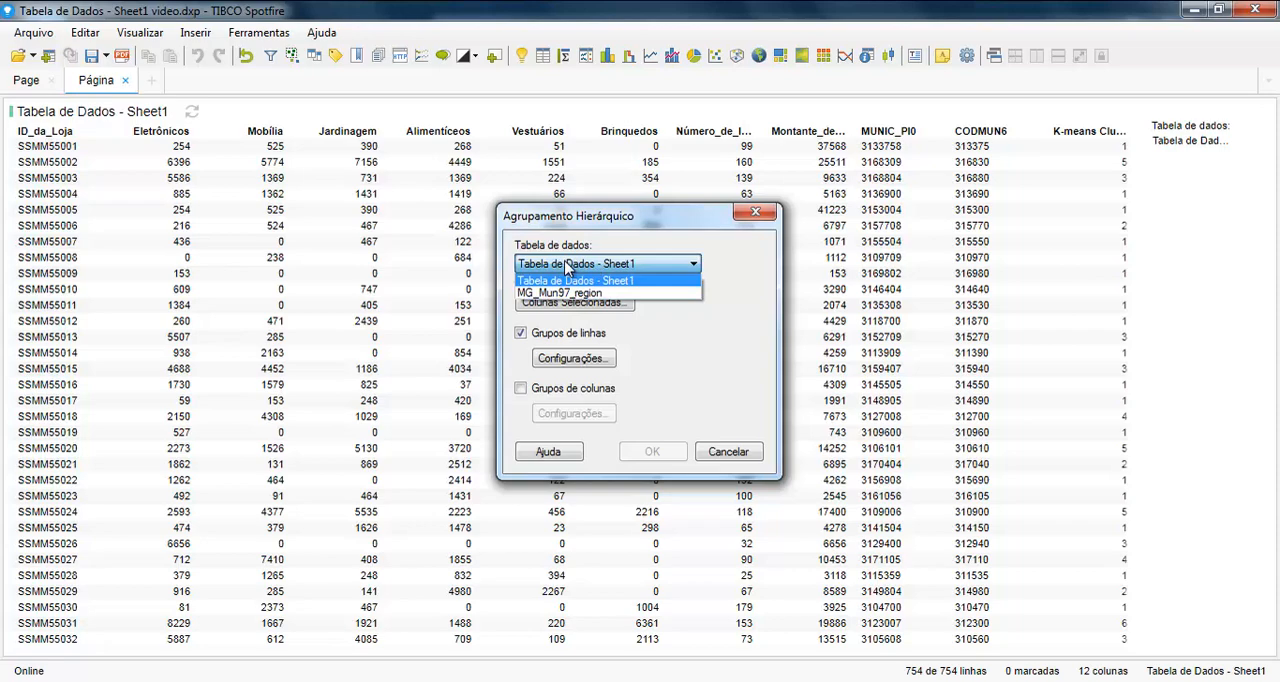
pyautogui.click(567, 266)
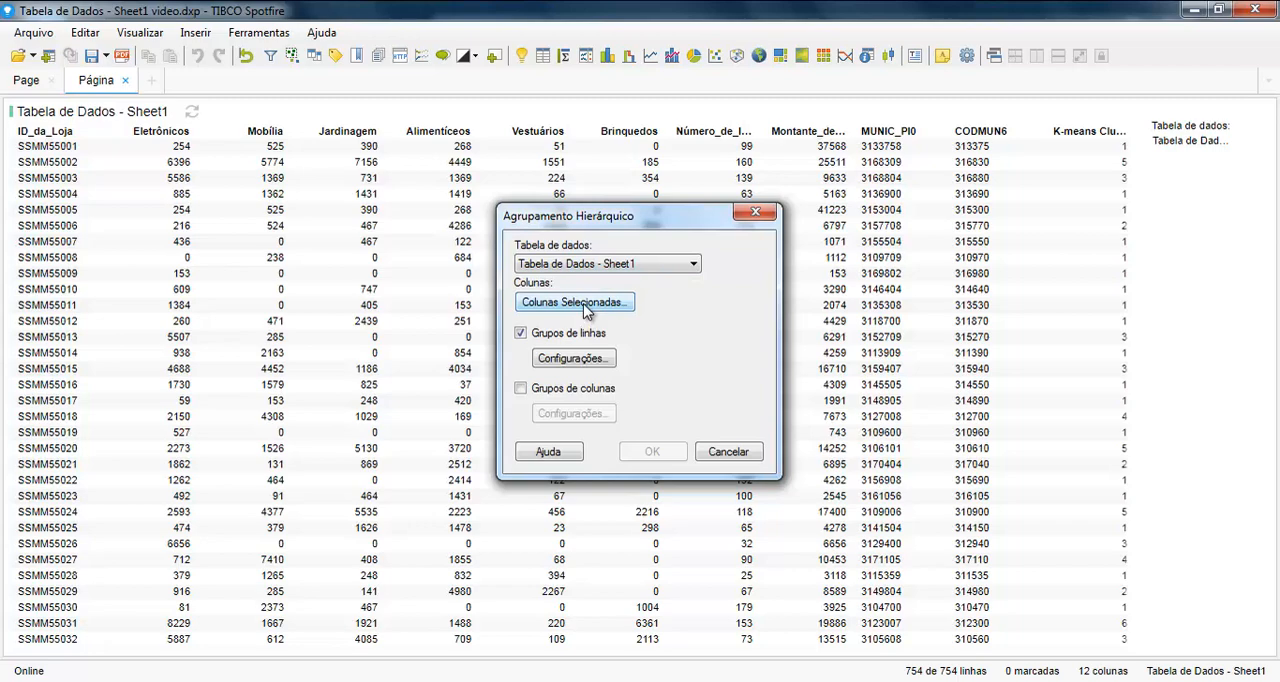
pyautogui.click(585, 303)
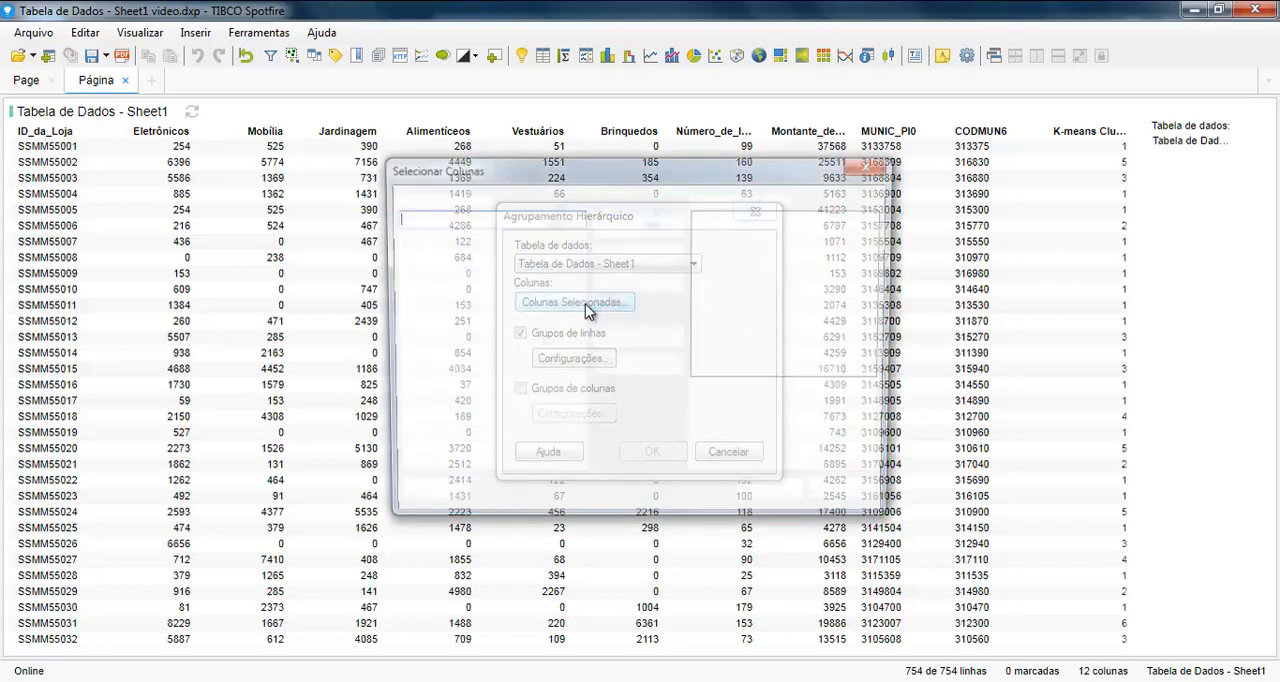
pyautogui.moveTo(460, 254); pyautogui.dragTo(466, 330)
pyautogui.click(652, 230)
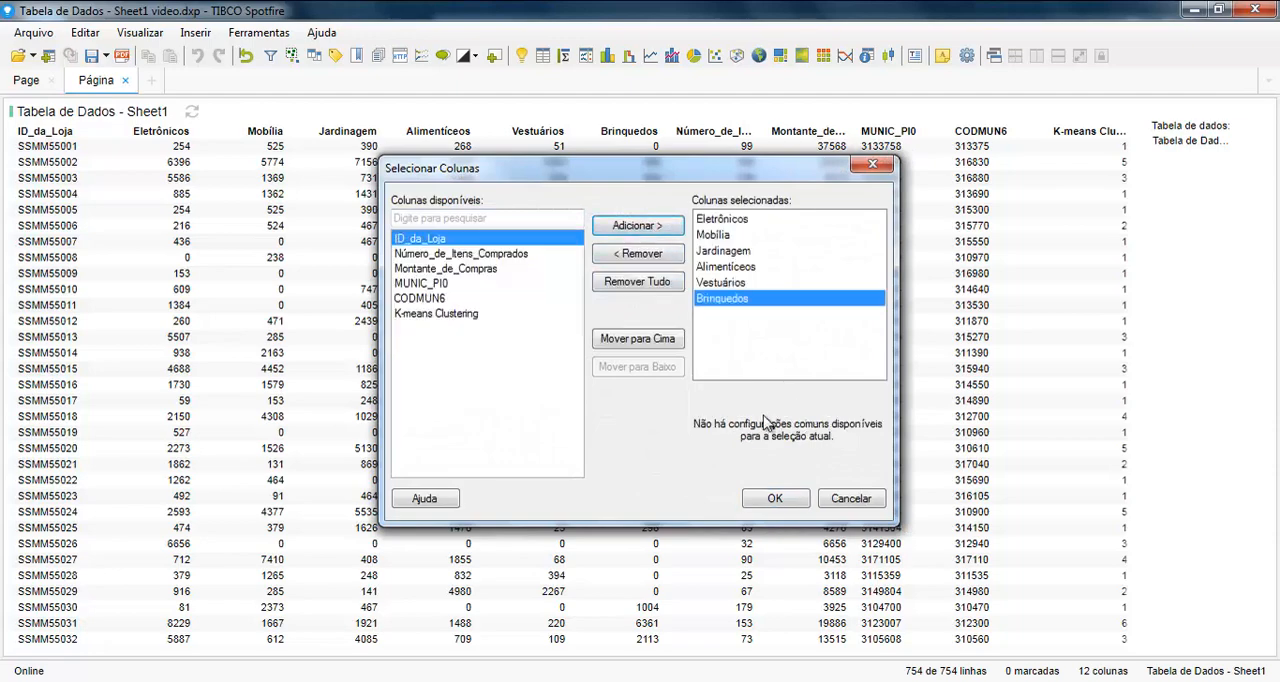
pyautogui.click(774, 498)
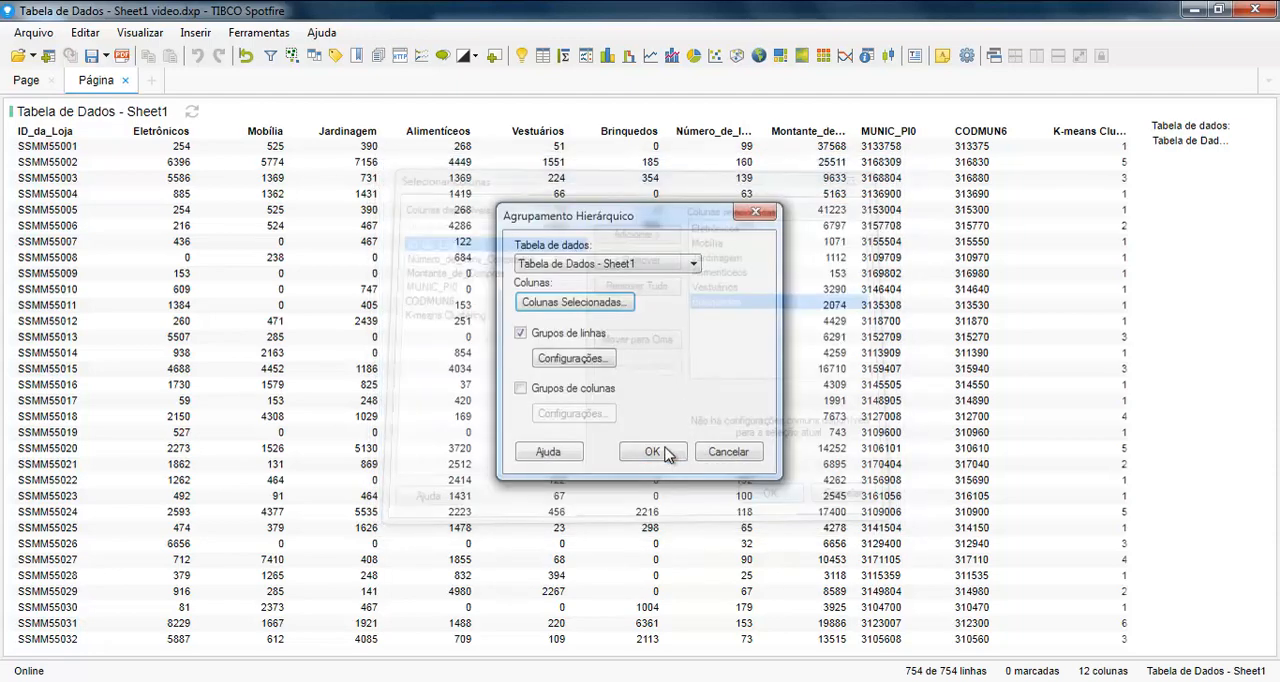
# Step: In the row clustering settings, use Método de Ward as the clustering method
pyautogui.click(572, 365)
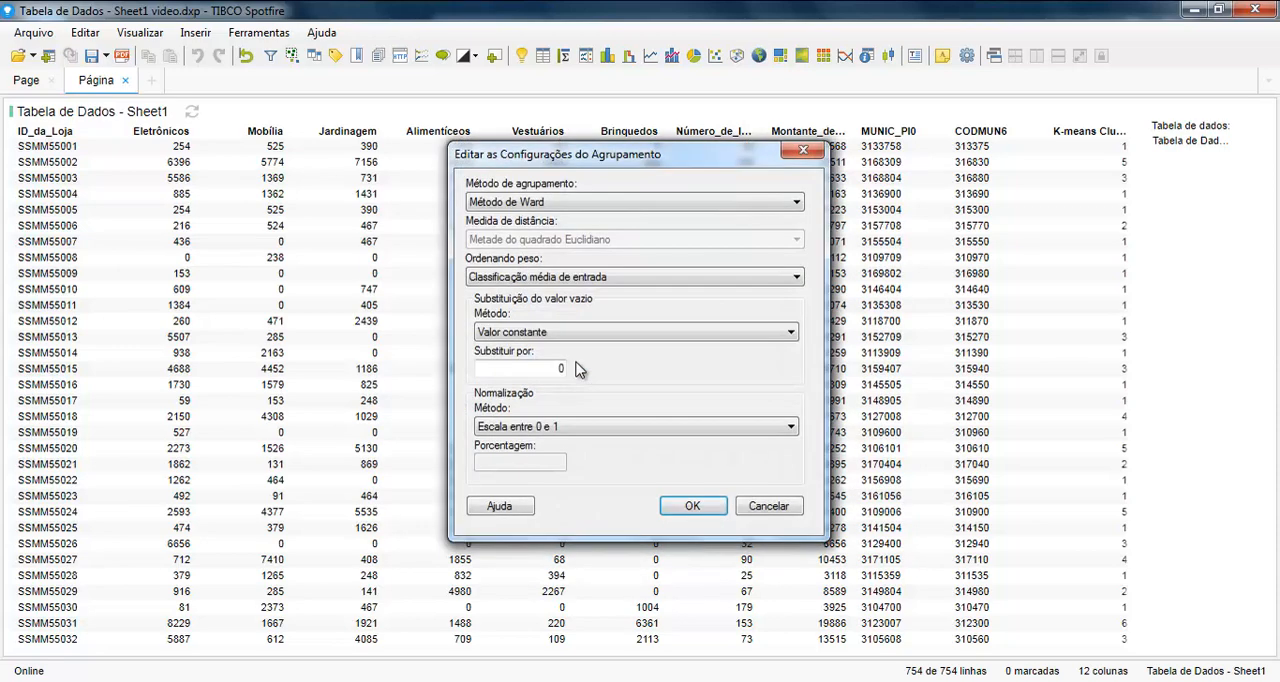
pyautogui.click(613, 204)
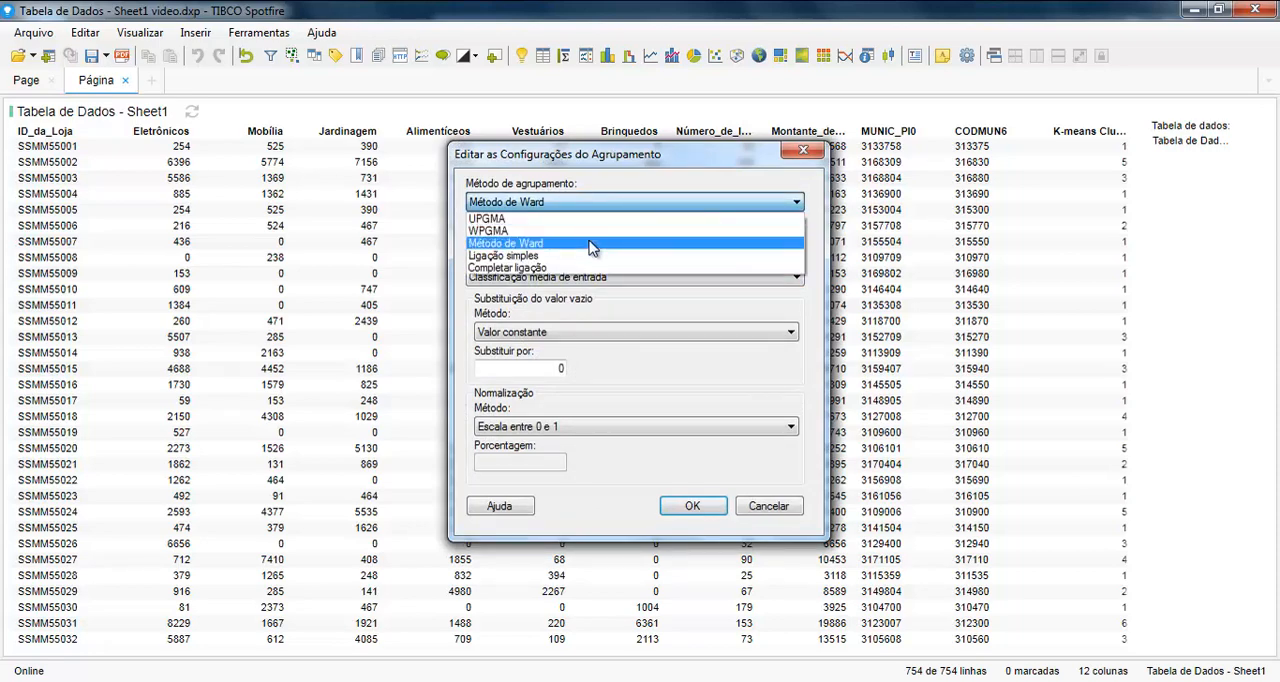
pyautogui.click(591, 245)
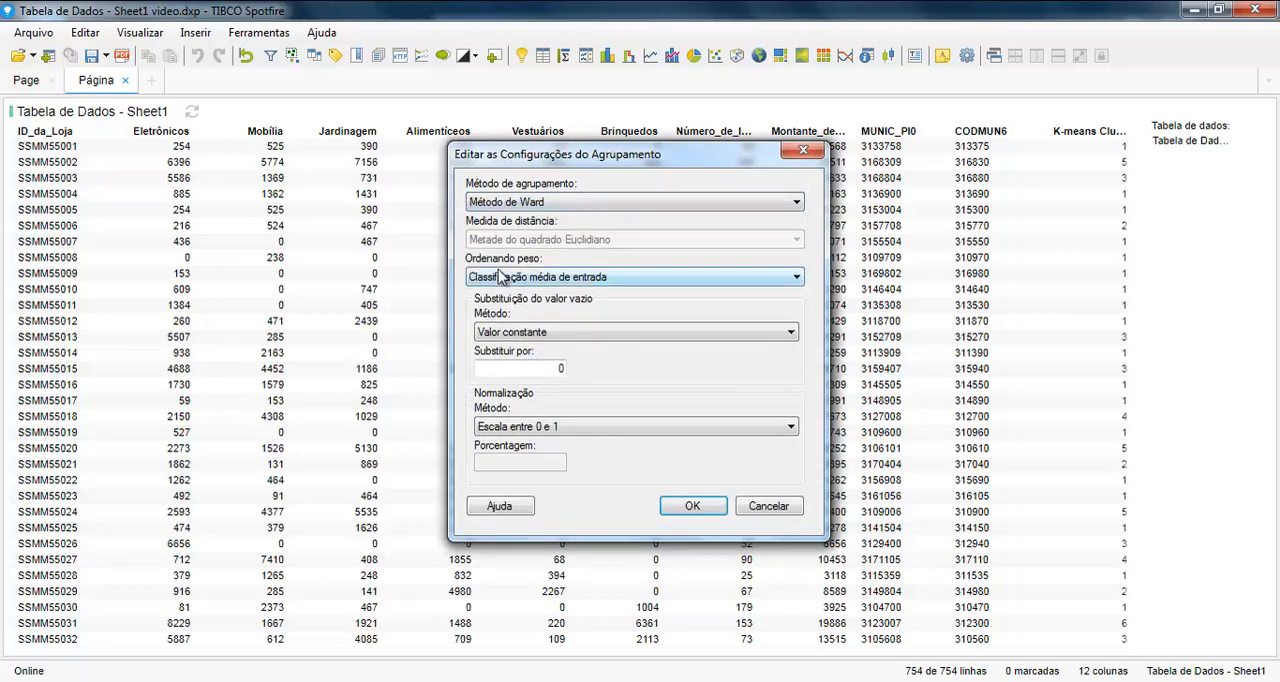
pyautogui.click(532, 203)
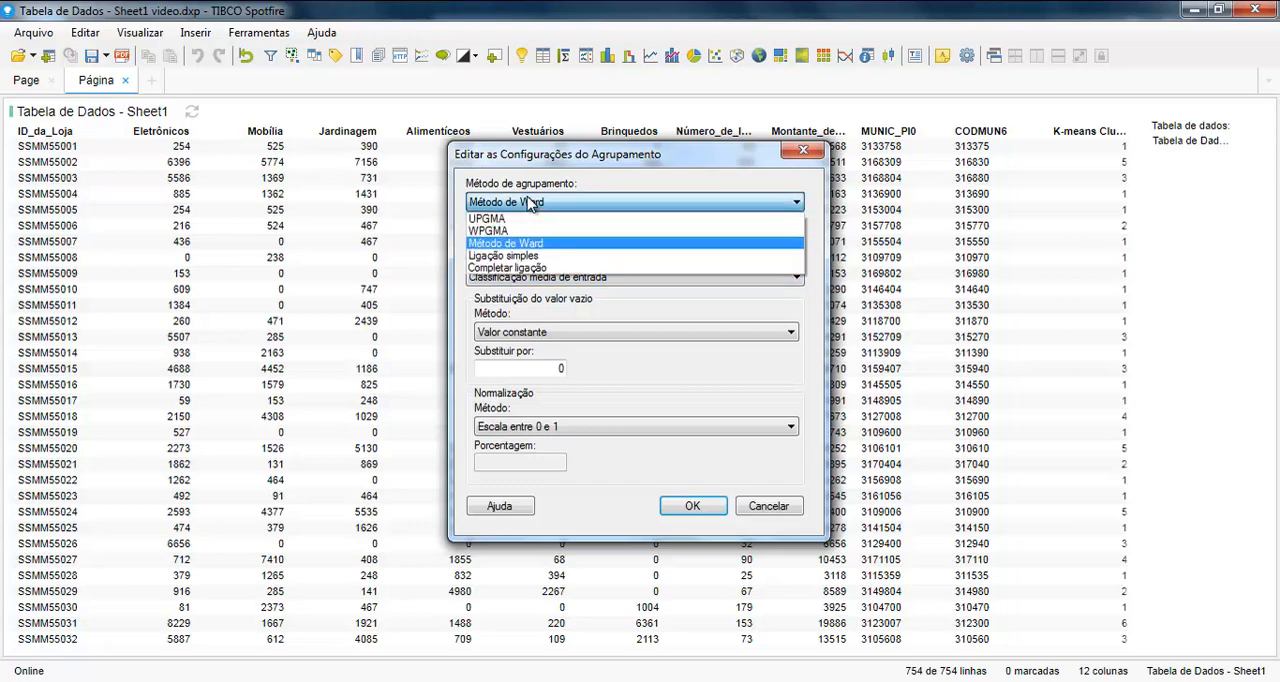
pyautogui.click(539, 256)
pyautogui.click(575, 240)
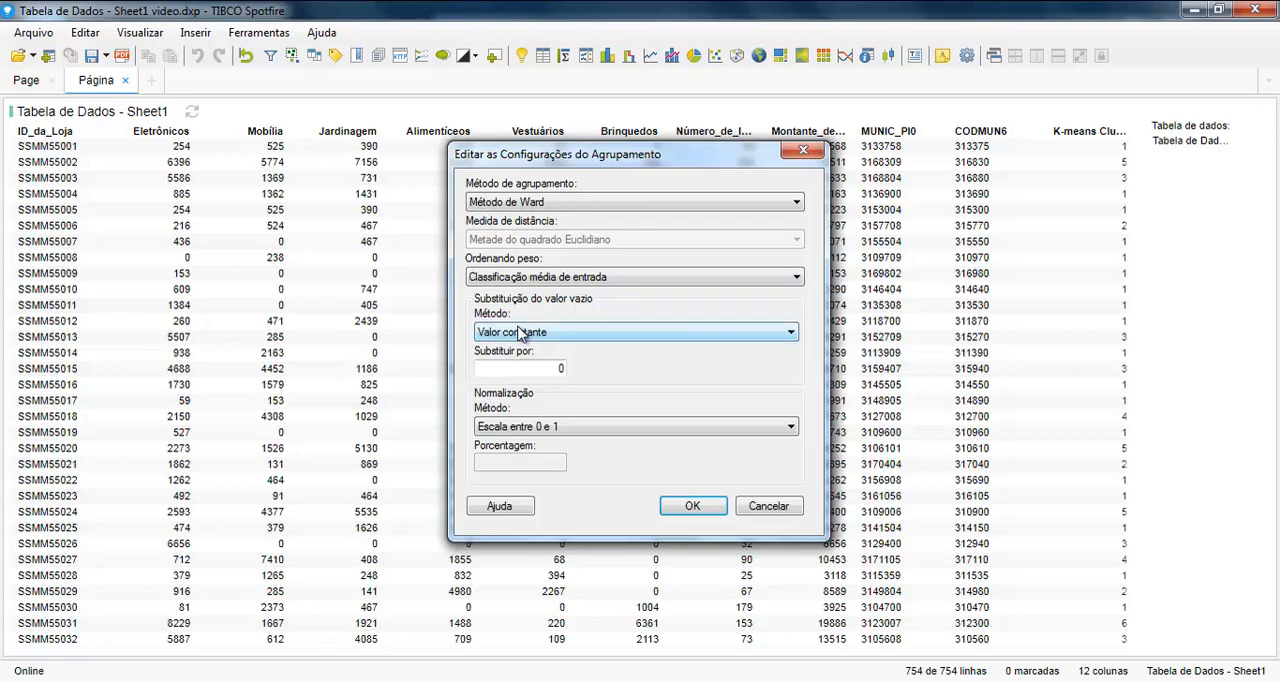
# Step: Use Valor constante for empty values and Escala entre 0 e 1 for normalization, and run the hierarchical clustering
pyautogui.click(528, 334)
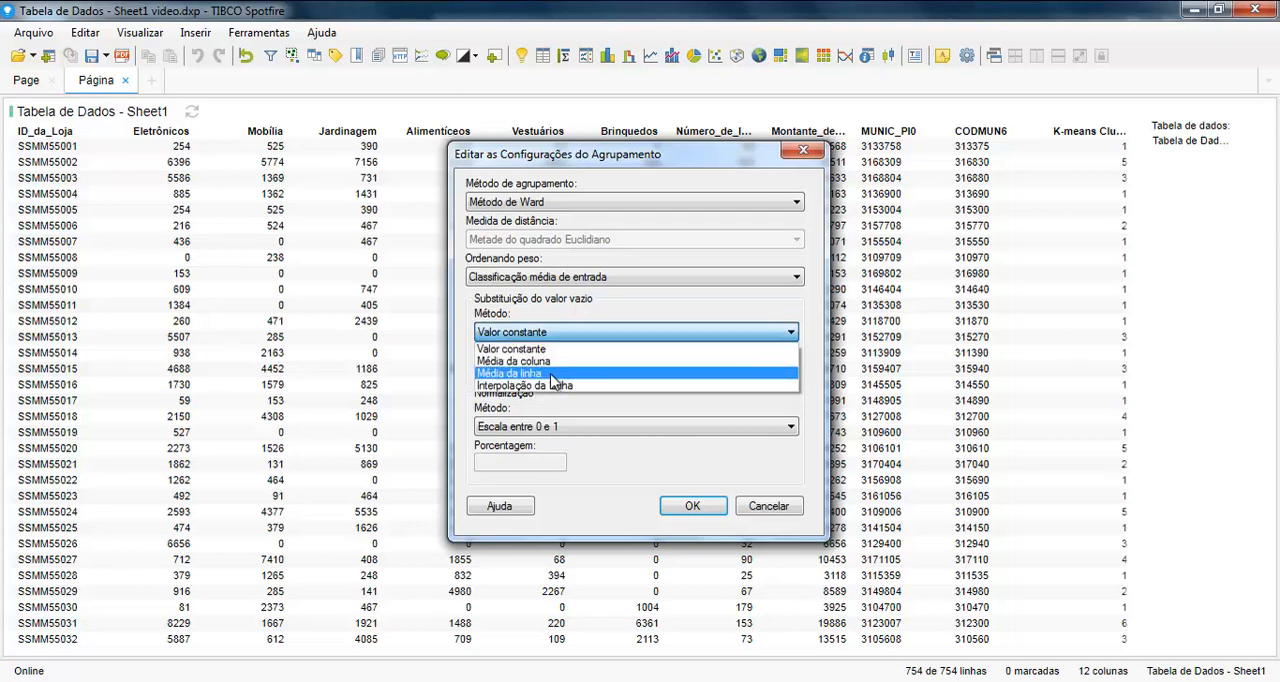
pyautogui.click(480, 331)
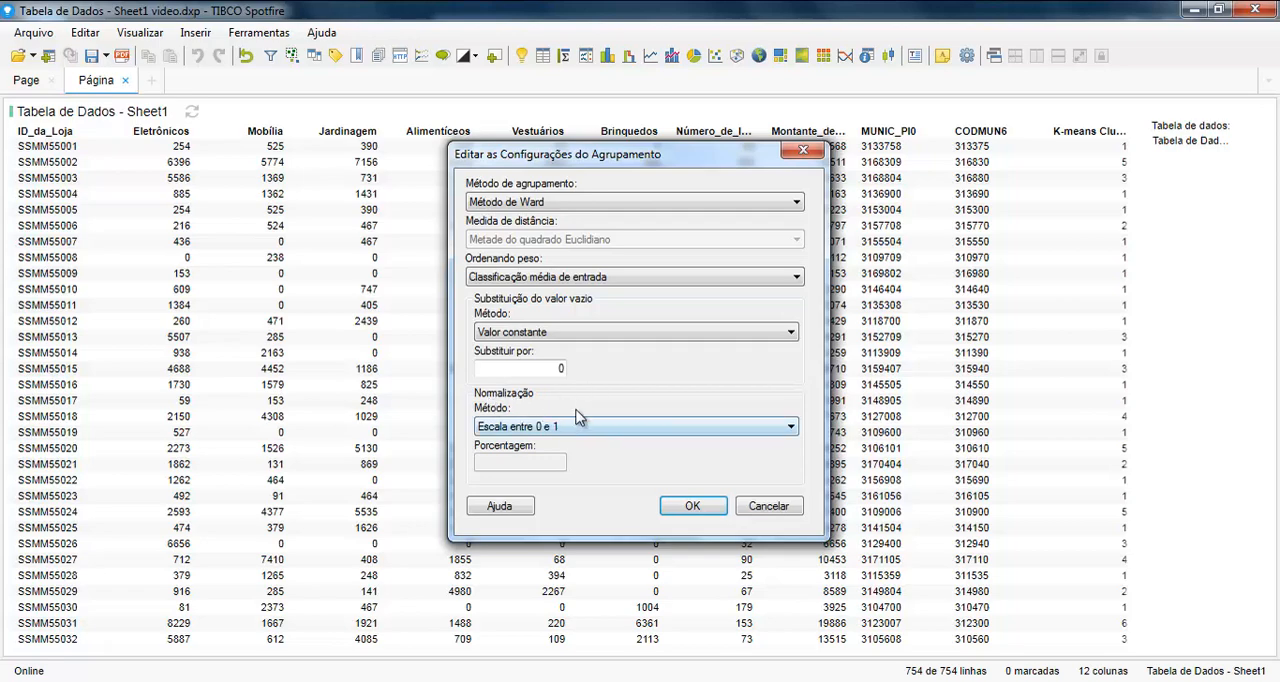
pyautogui.click(608, 426)
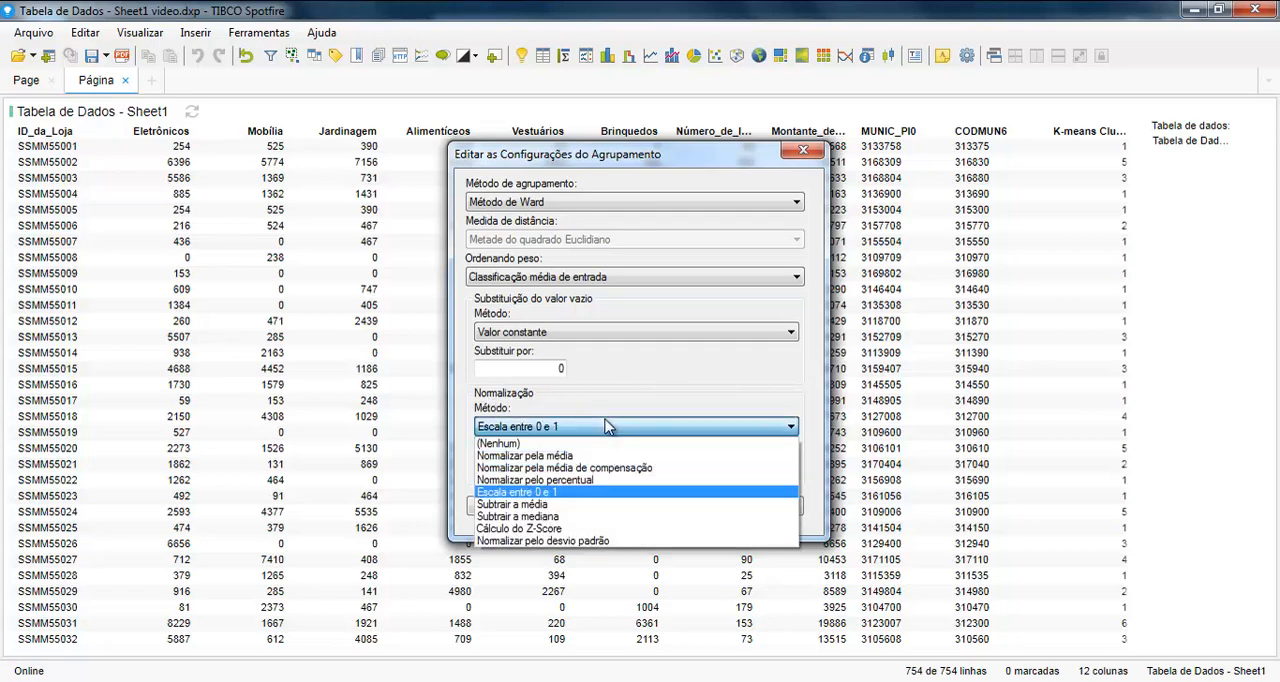
pyautogui.click(706, 493)
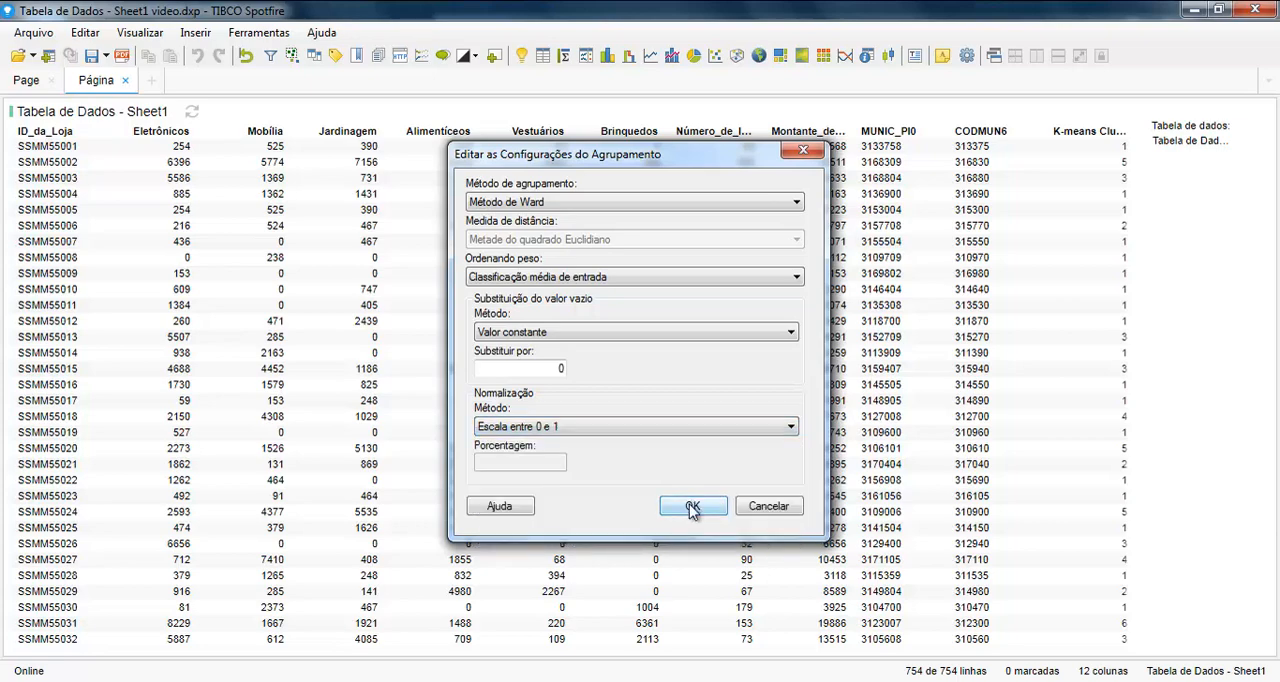
pyautogui.click(691, 507)
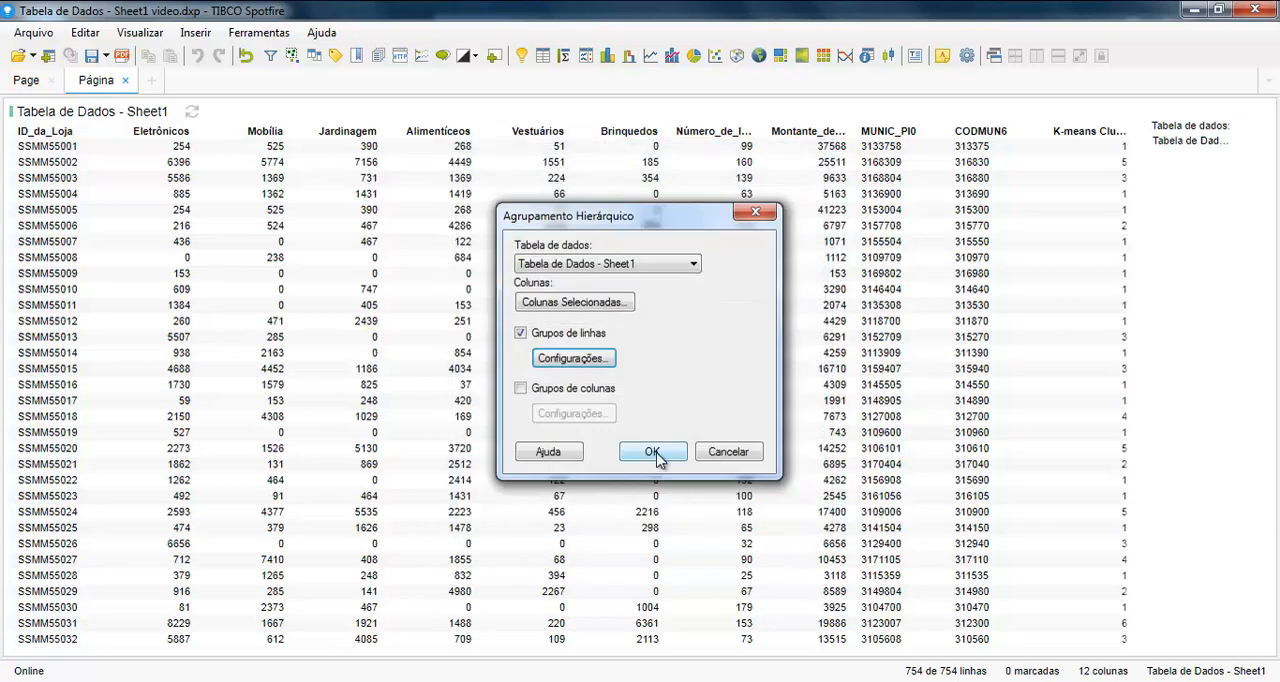
pyautogui.click(653, 453)
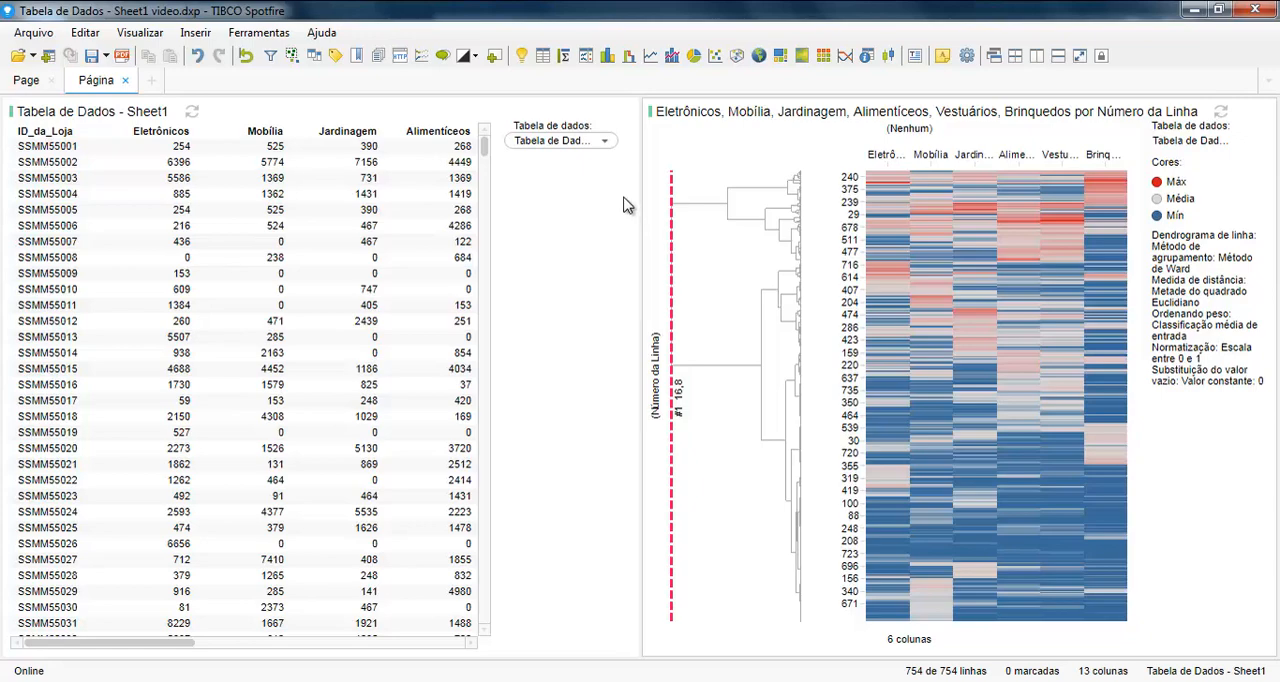
# Step: Set the heat map's Y axis to the ID_da_Loja column in its properties
pyautogui.rightClick(681, 164)
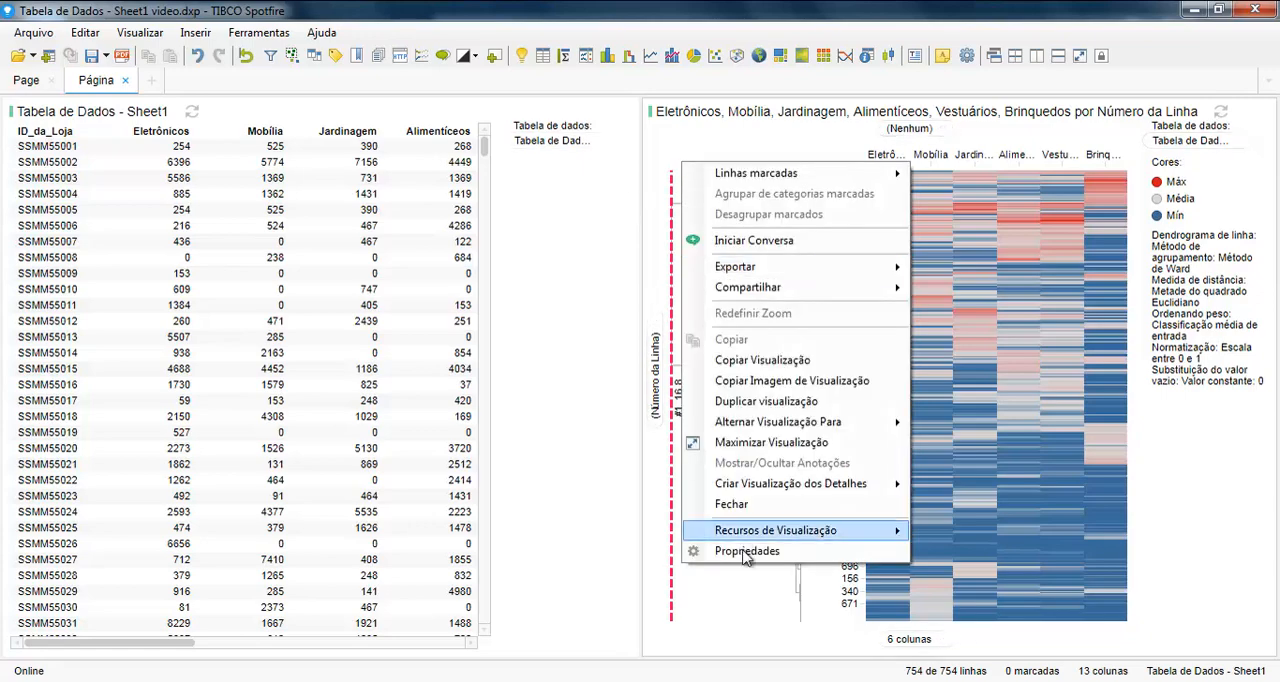
pyautogui.click(748, 550)
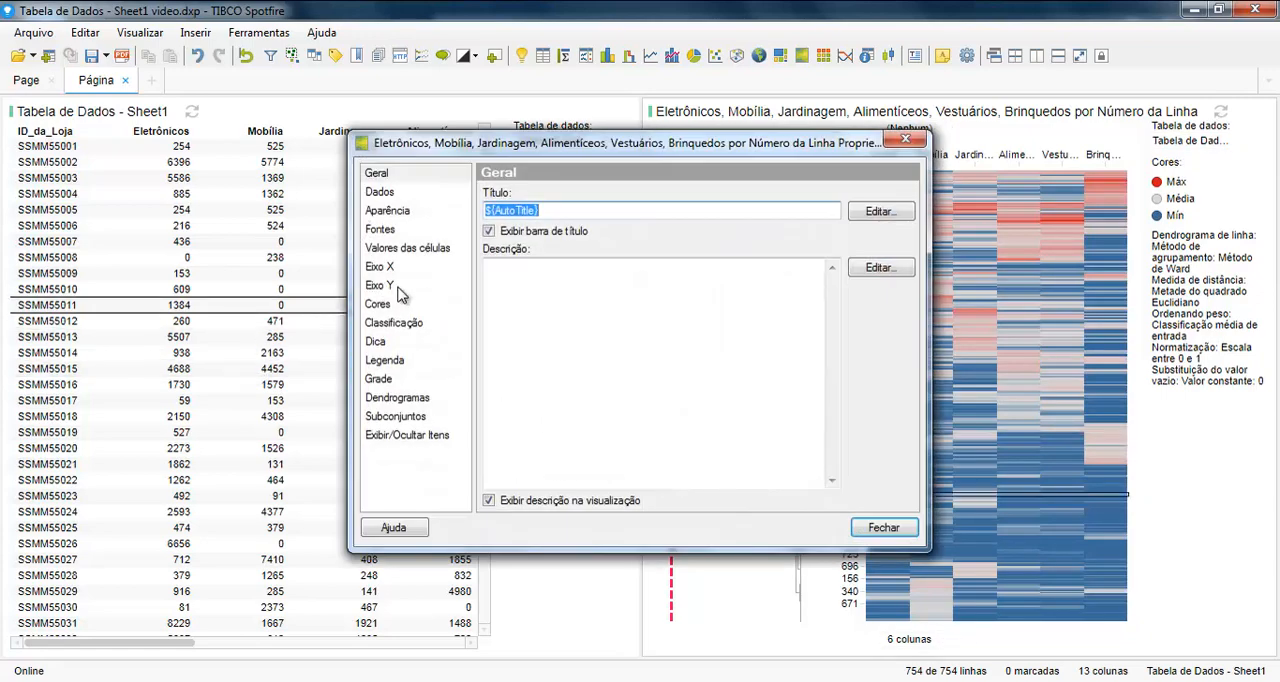
pyautogui.click(390, 286)
pyautogui.click(597, 216)
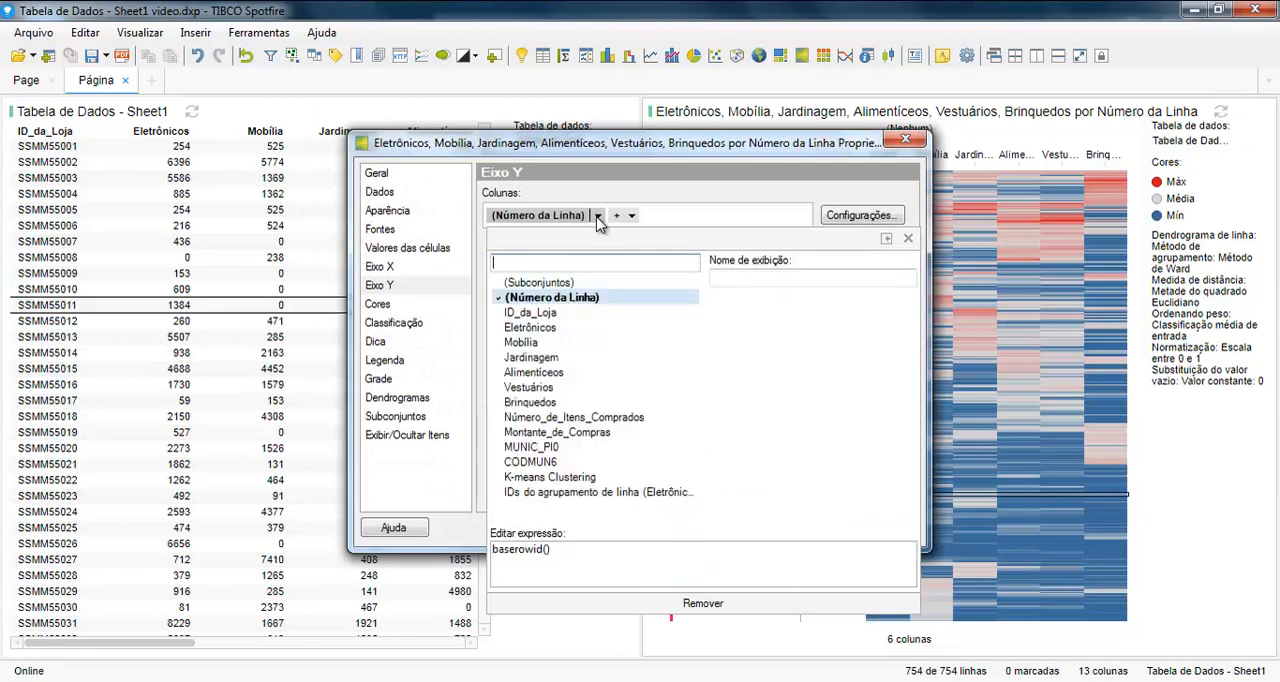
pyautogui.click(530, 312)
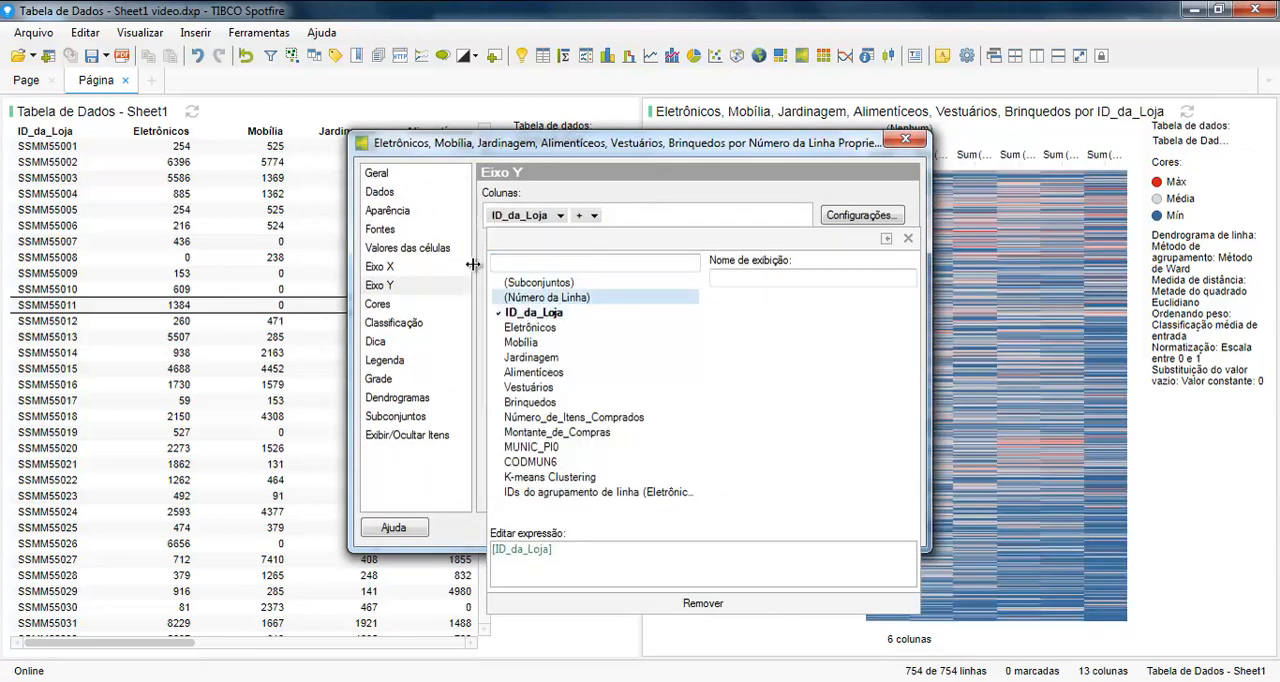
# Step: Update the heat map's row dendrogram and set it to refresh automatically
pyautogui.click(410, 400)
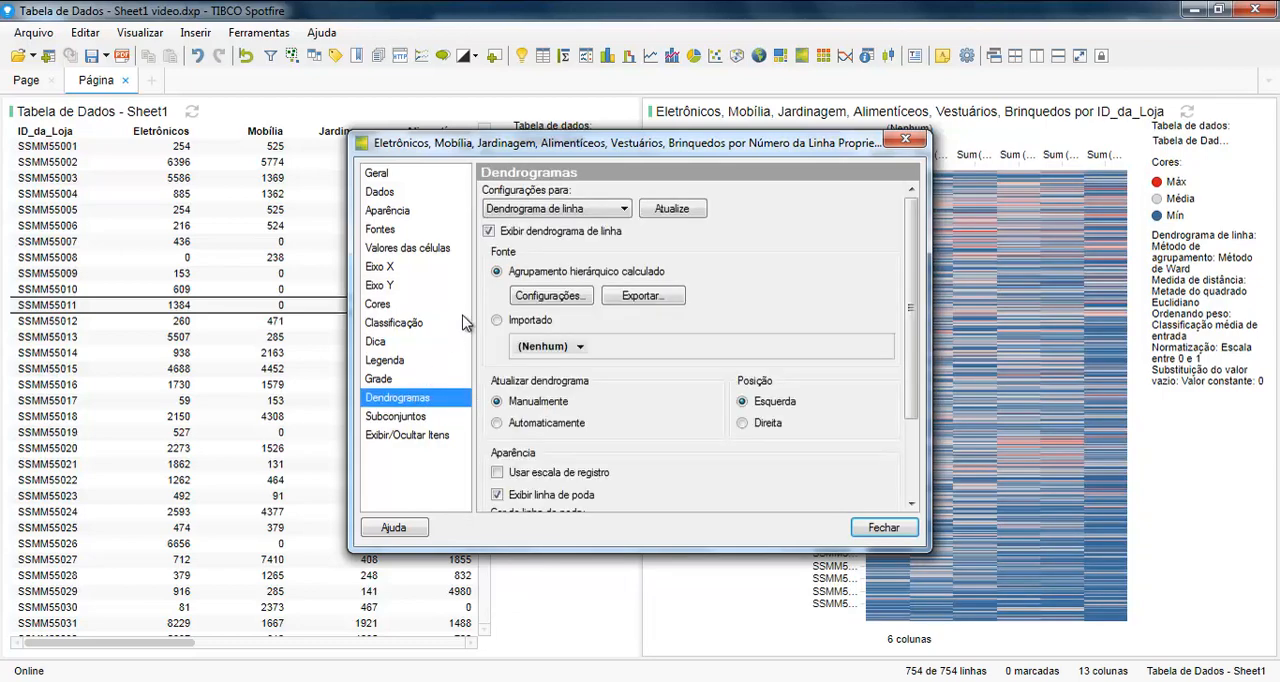
pyautogui.click(688, 213)
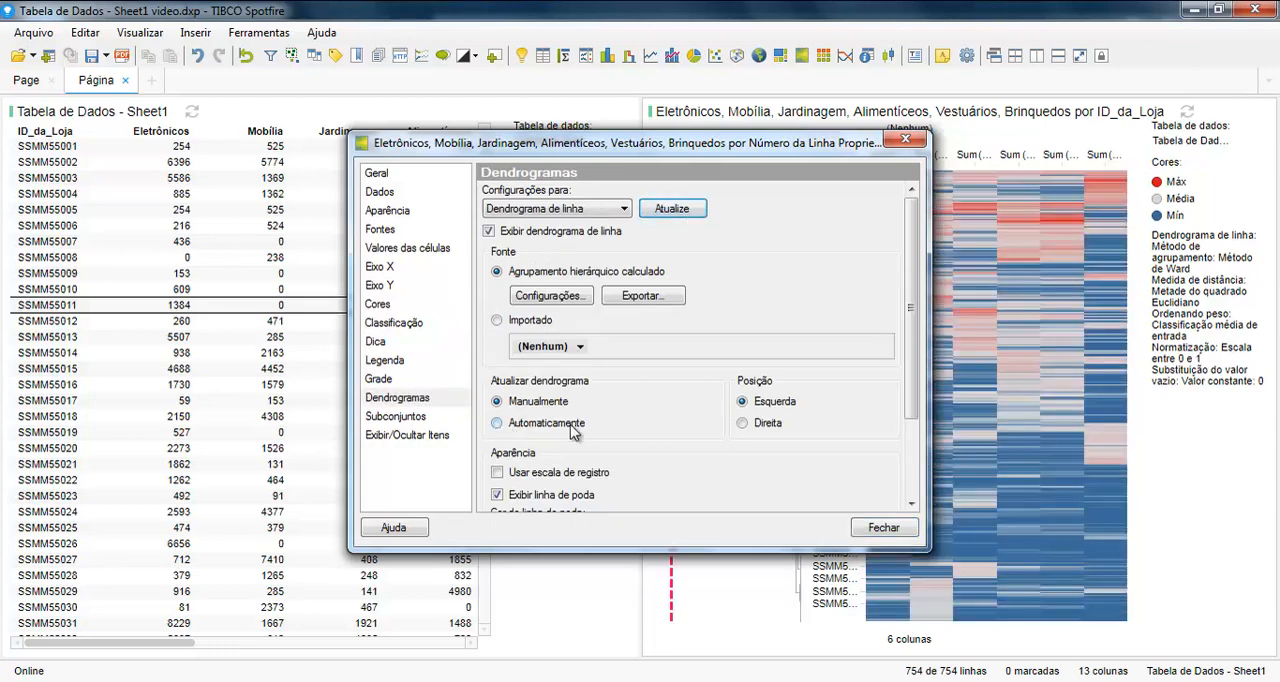
pyautogui.click(540, 425)
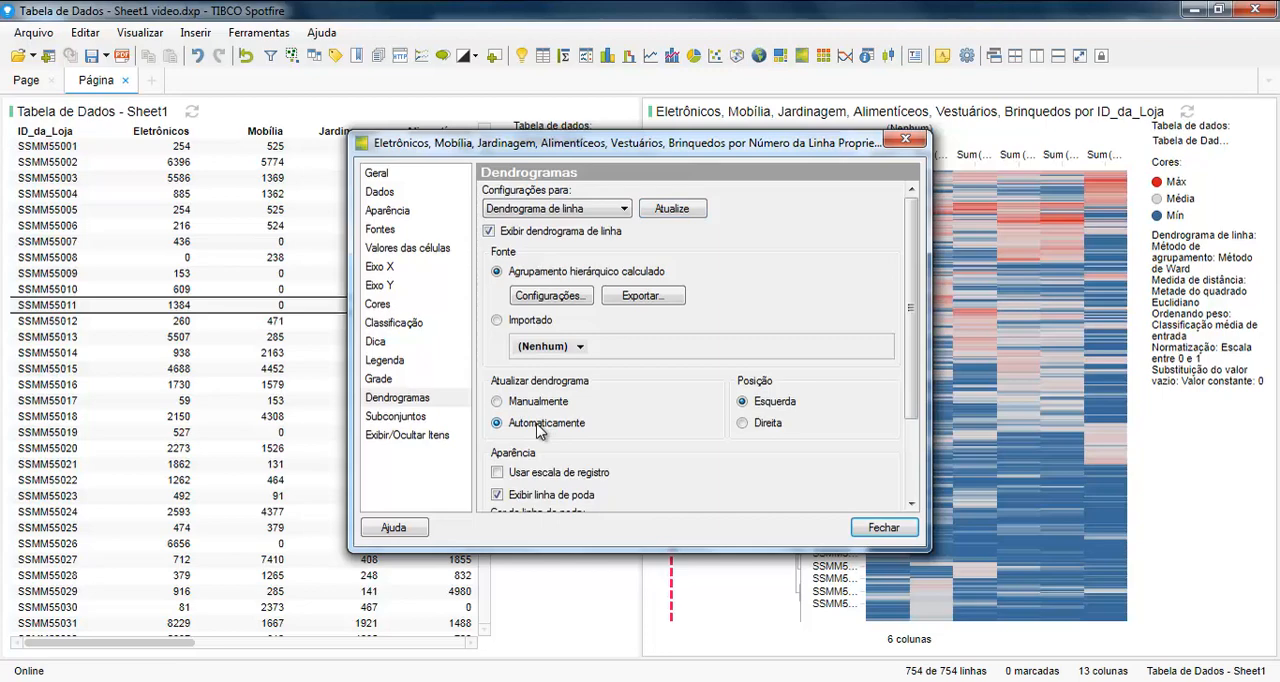
# Step: Change the row dendrogram's ordering weight to Valor médio in the calculated clustering settings
pyautogui.click(550, 296)
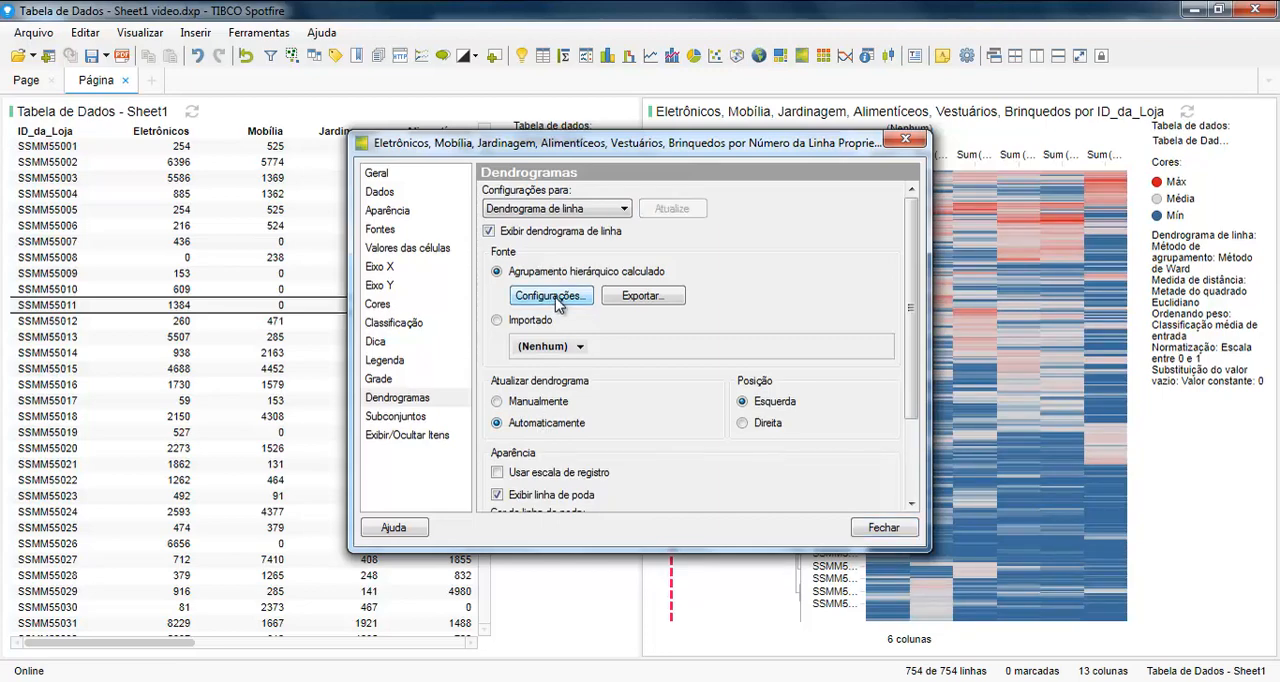
pyautogui.click(652, 277)
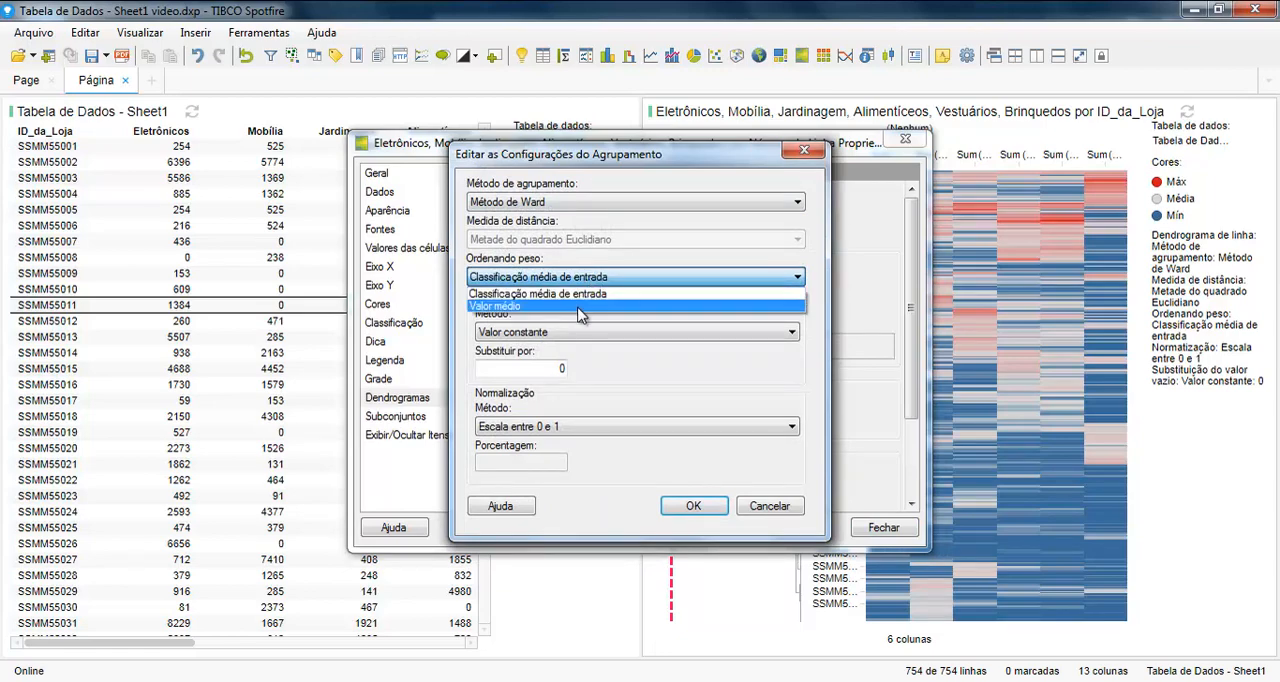
pyautogui.click(578, 308)
pyautogui.click(690, 503)
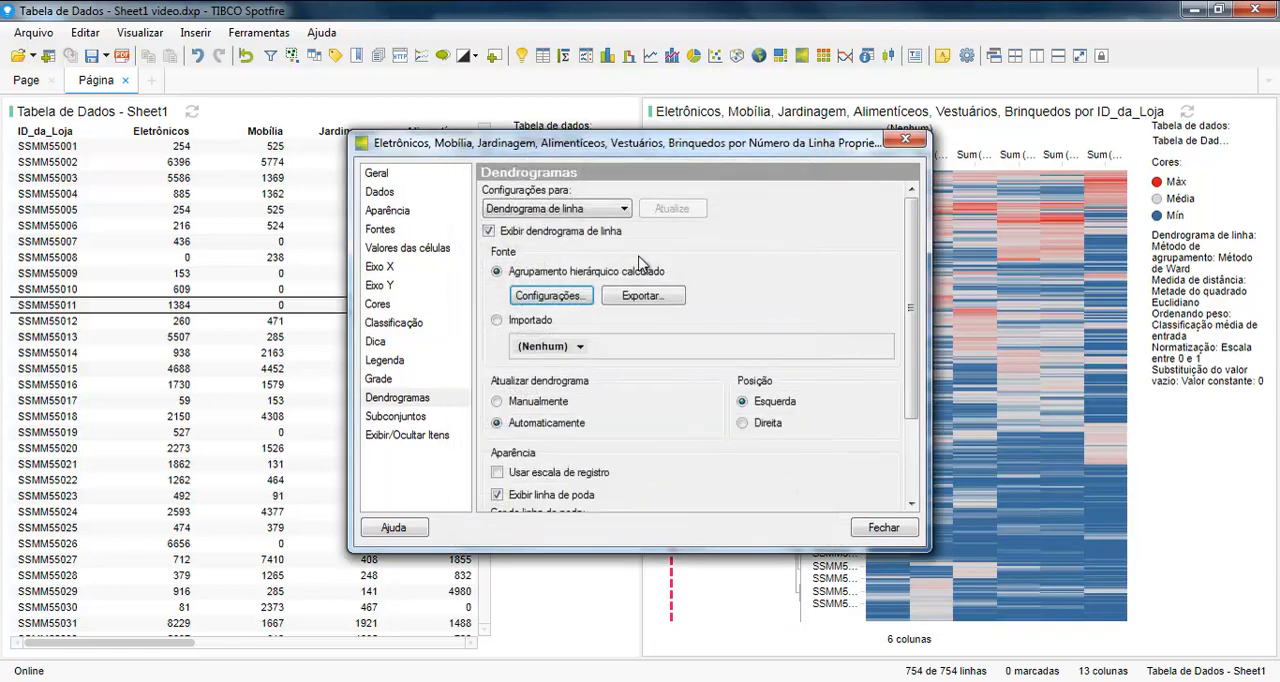
# Step: Set the row dendrogram's ordering weight to Classificação média de entrada in the calculated clustering settings and close the heat map properties
pyautogui.moveTo(628, 153); pyautogui.dragTo(180, 140)
pyautogui.scroll(-3, 467, 155)
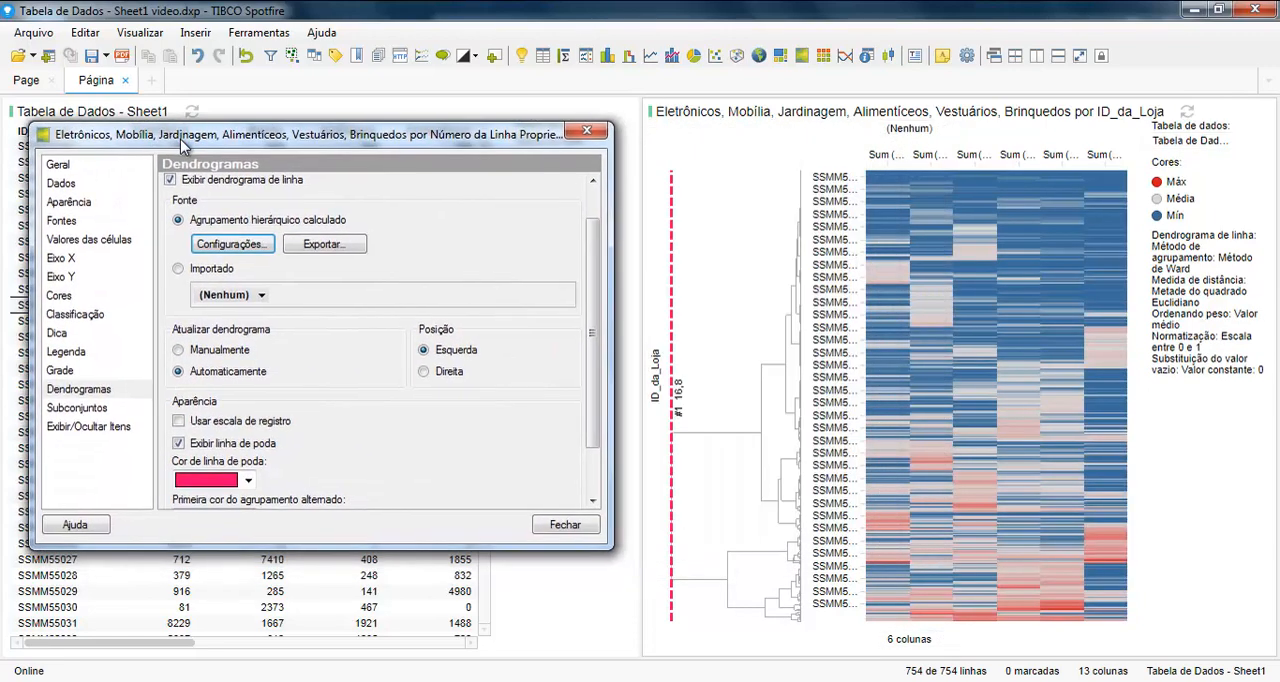
pyautogui.click(246, 248)
pyautogui.click(229, 270)
pyautogui.click(240, 284)
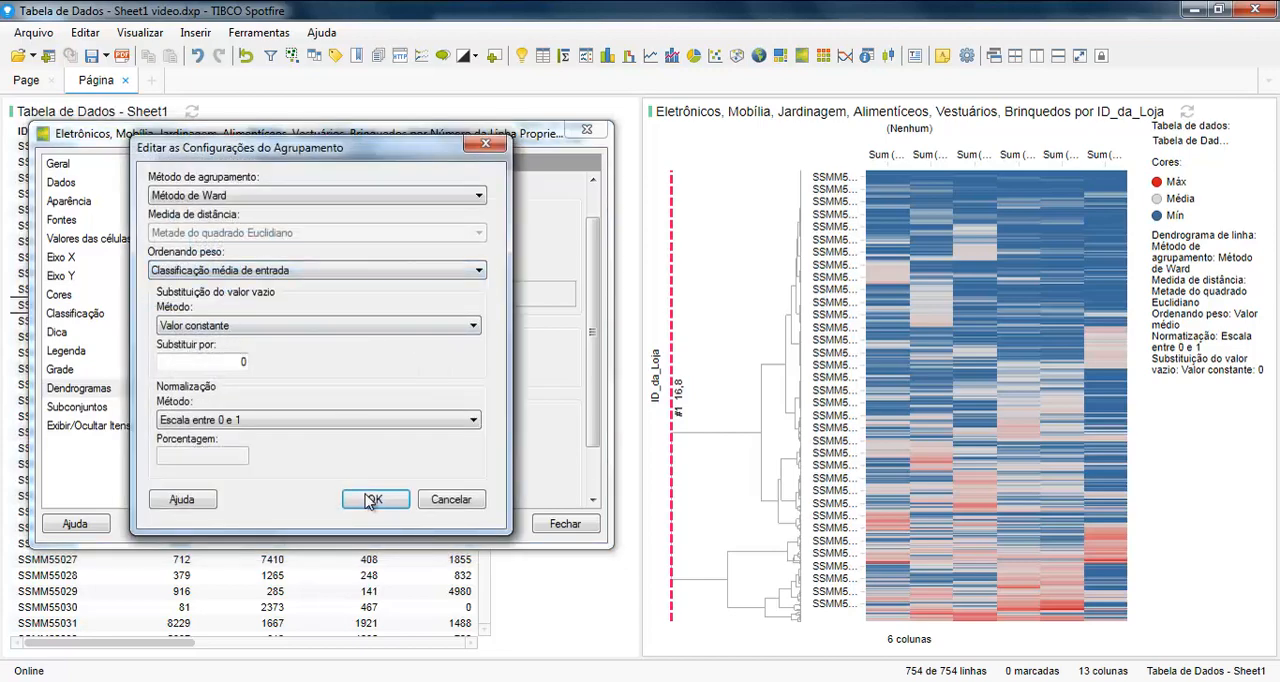
pyautogui.click(373, 499)
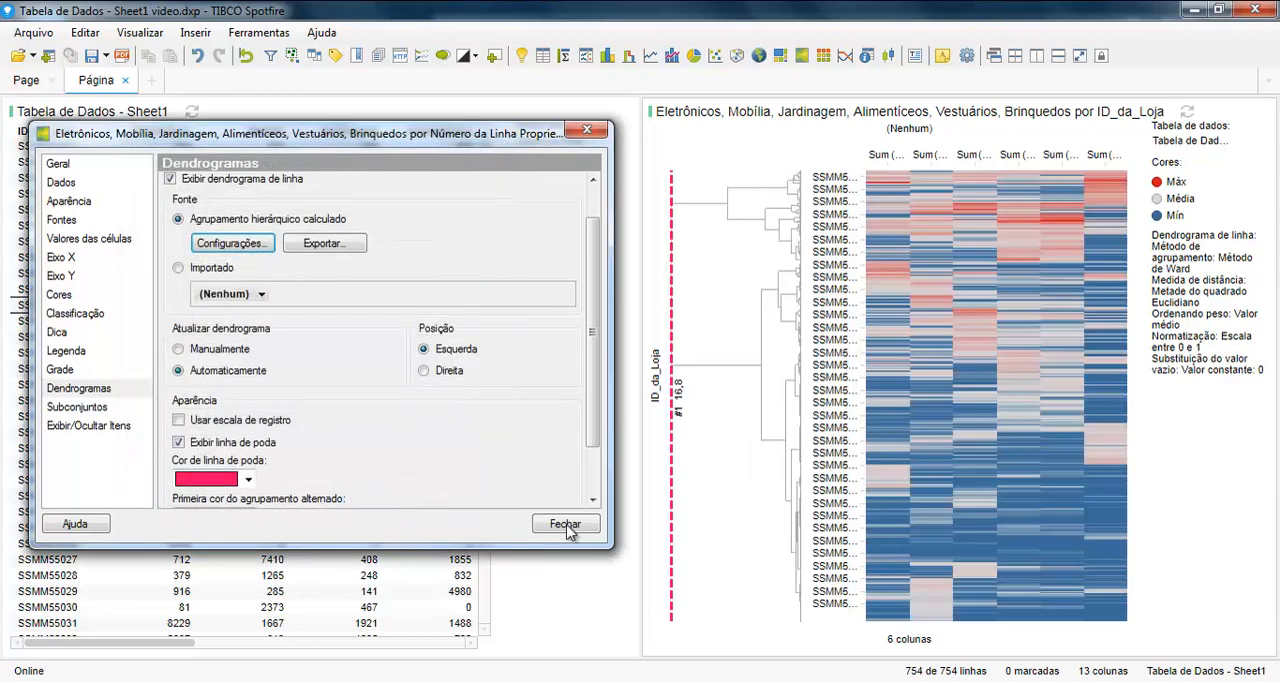
pyautogui.click(565, 524)
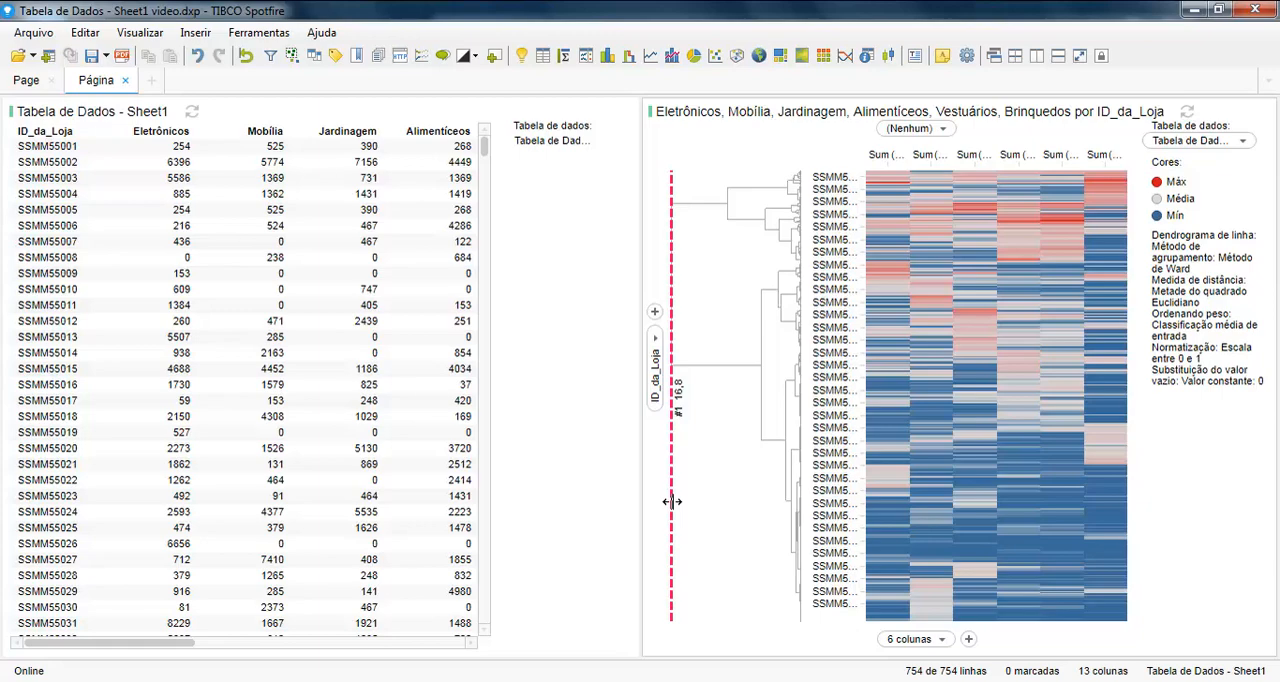
# Step: Move the row dendrogram's pruning line to the four-cluster level, at a distance of 4,87
pyautogui.moveTo(672, 502)
pyautogui.mouseDown()
pyautogui.moveTo(684, 506)
pyautogui.moveTo(662, 490)
pyautogui.mouseUp()
pyautogui.moveTo(672, 470); pyautogui.dragTo(763, 464)
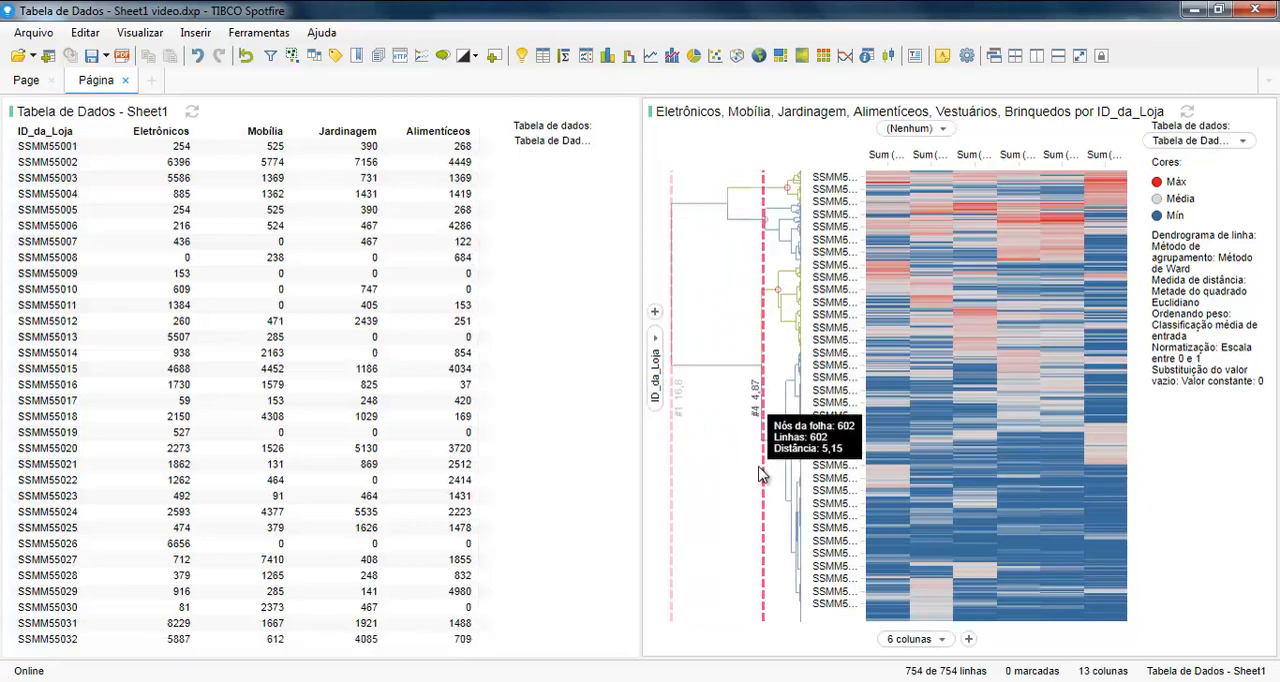
pyautogui.moveTo(761, 485); pyautogui.dragTo(762, 489)
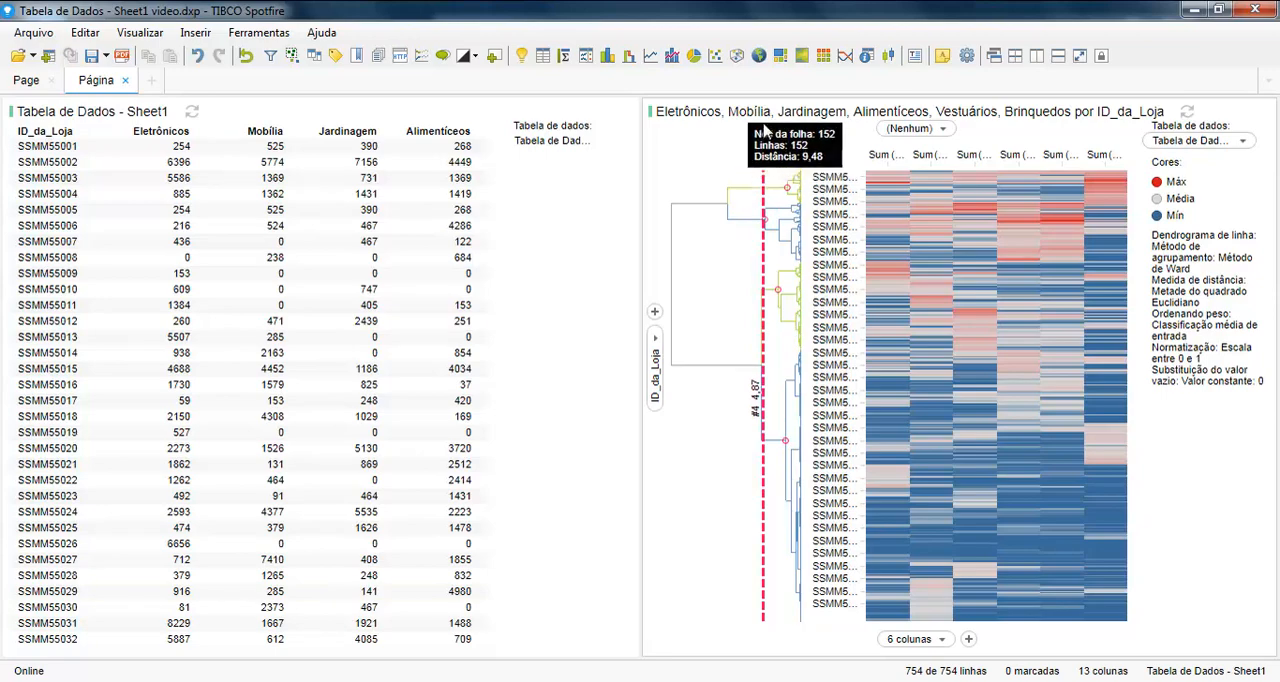
# Step: Mark individual clusters in the row dendrogram one after another, and close the Tabela de Dados - Sheet1 table visualization
pyautogui.click(788, 195)
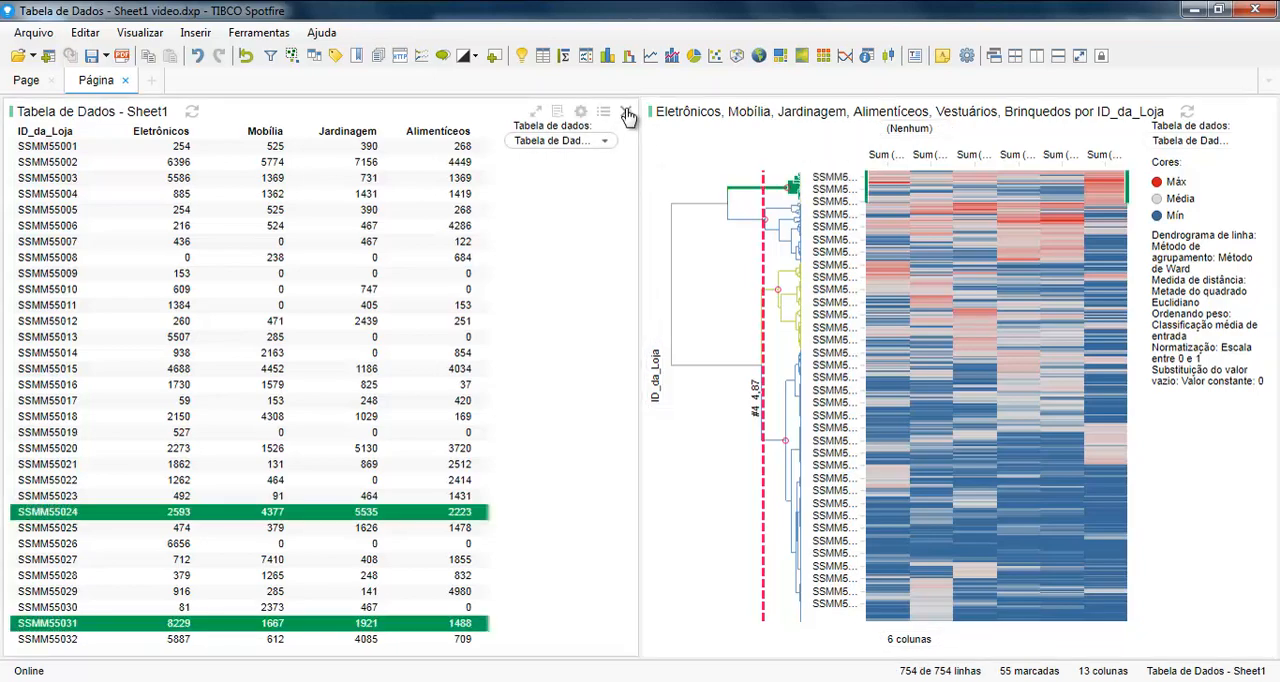
pyautogui.click(626, 112)
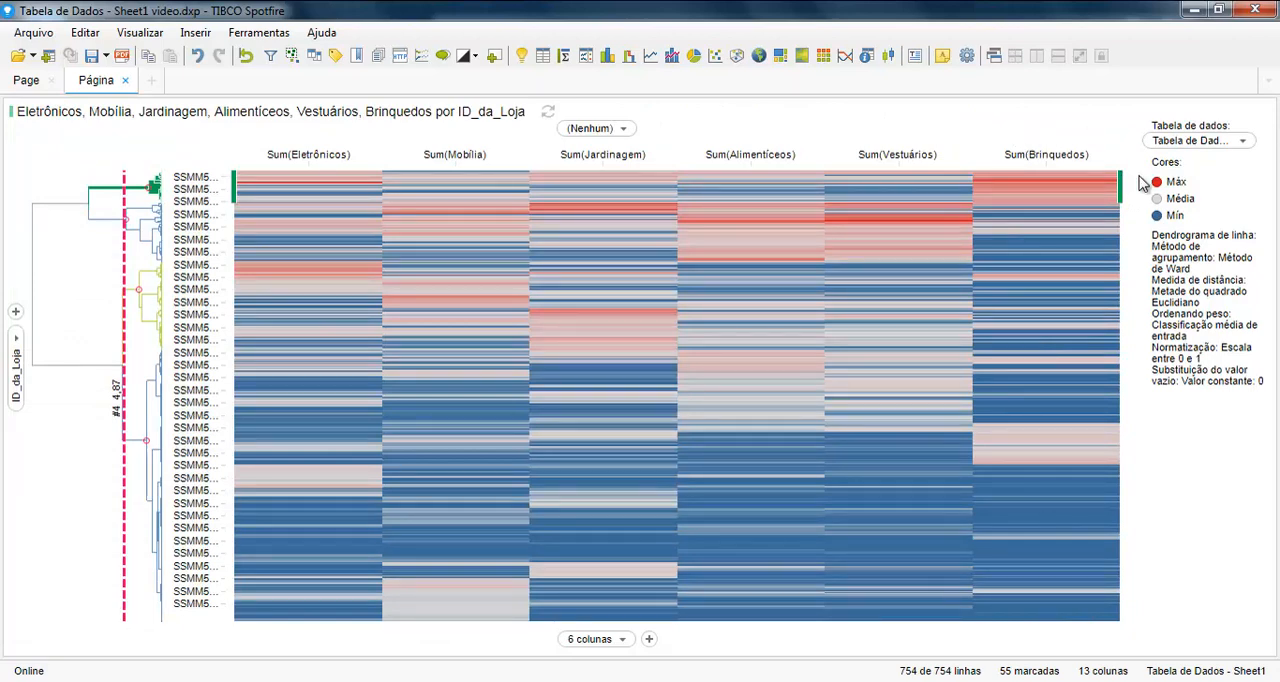
pyautogui.click(118, 227)
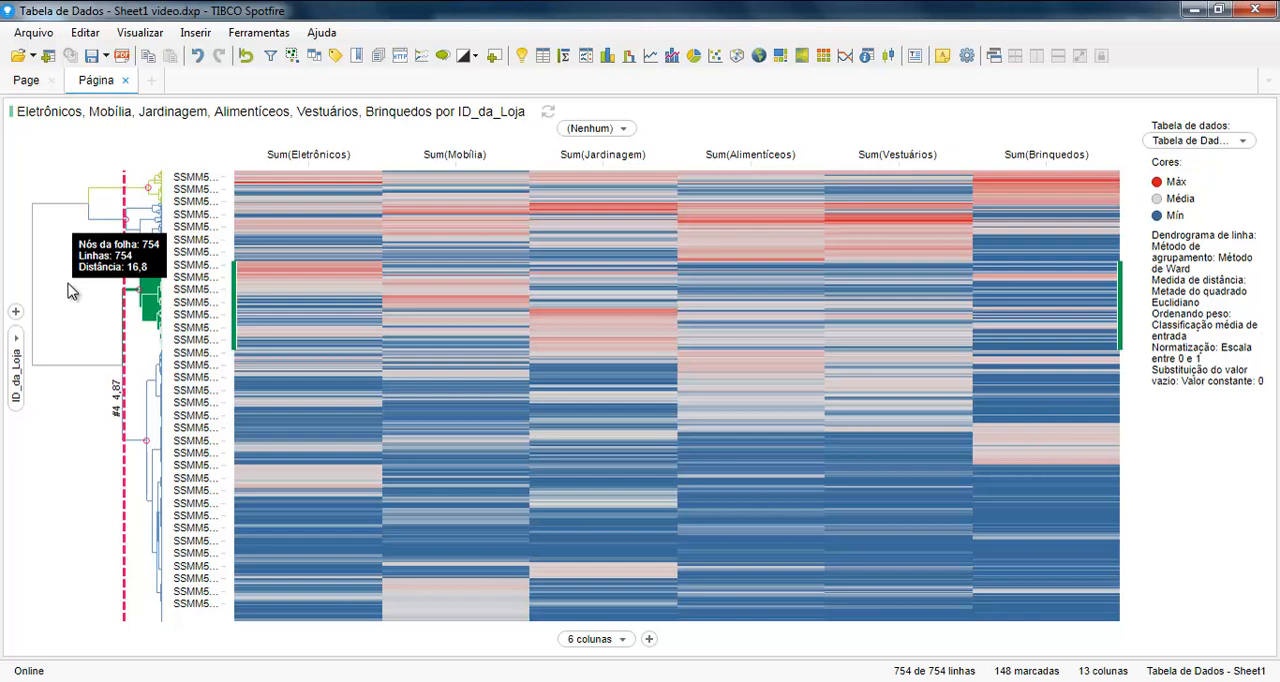
pyautogui.click(133, 446)
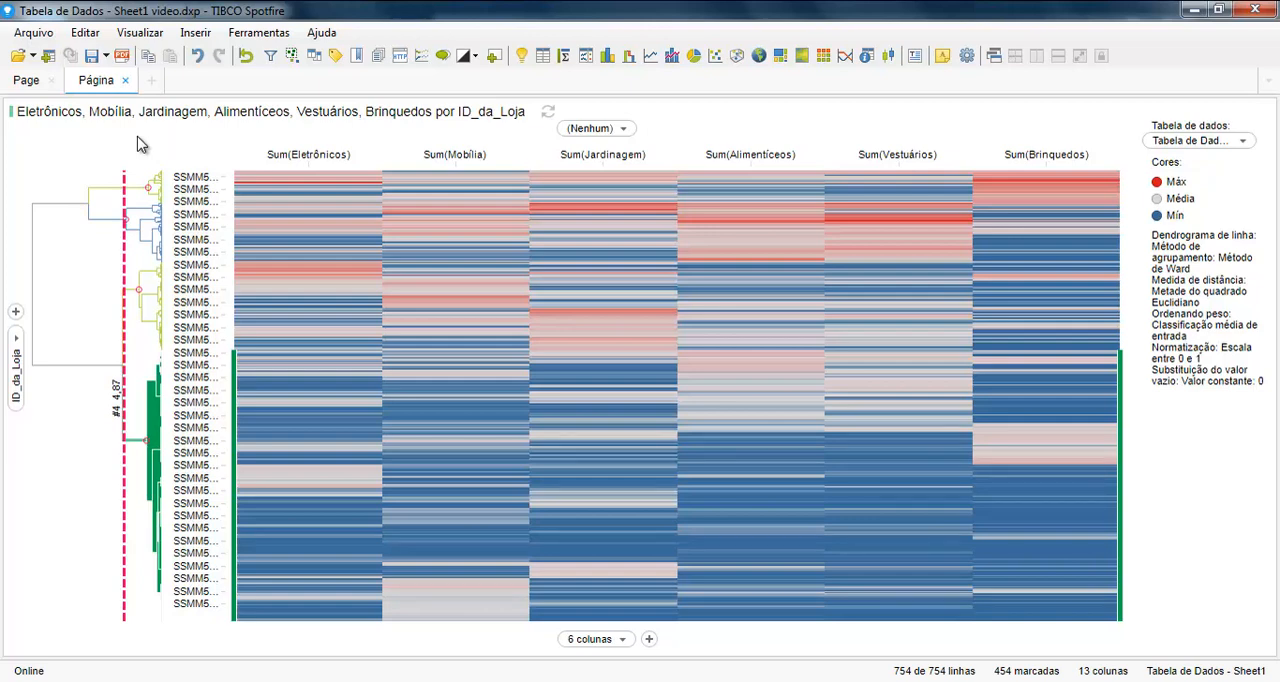
# Step: Rename the row cluster IDs result column as Cluster Hierárquico in the column properties
pyautogui.click(80, 32)
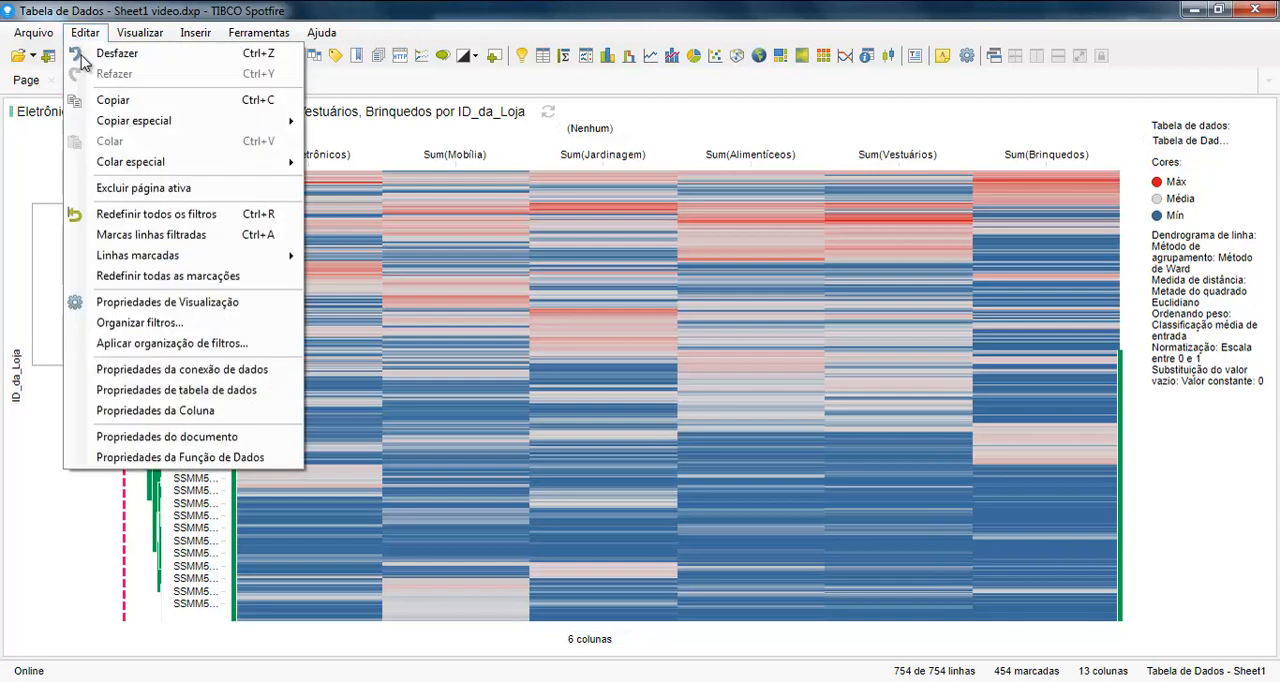
pyautogui.click(126, 412)
pyautogui.scroll(-3, 337, 220)
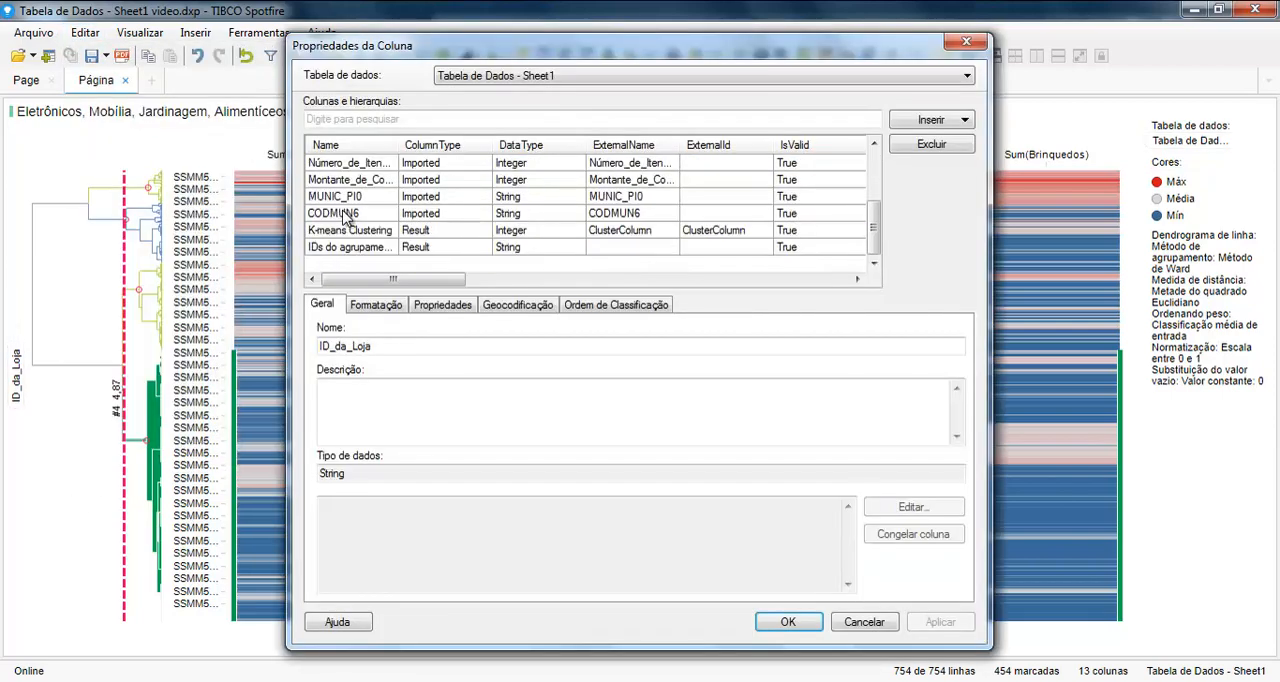
pyautogui.click(341, 250)
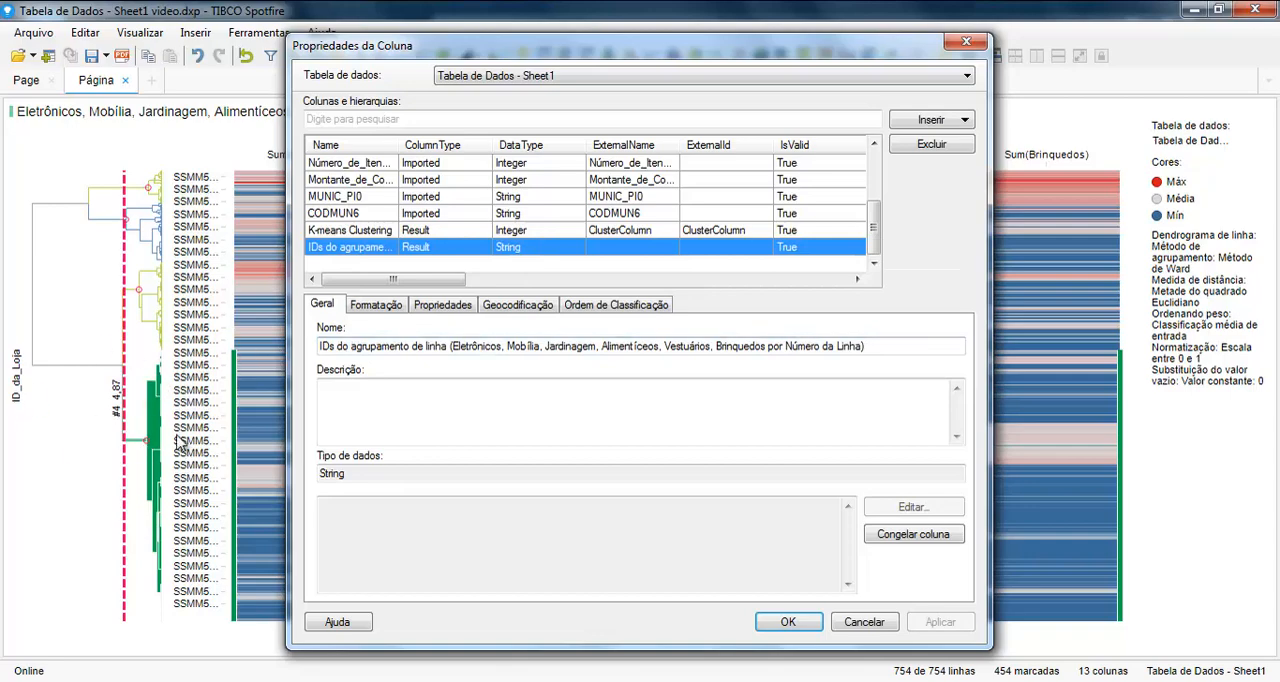
pyautogui.click(897, 346)
pyautogui.hotkey('ctrl', 'a')
pyautogui.write('Cluster Hierárquico')
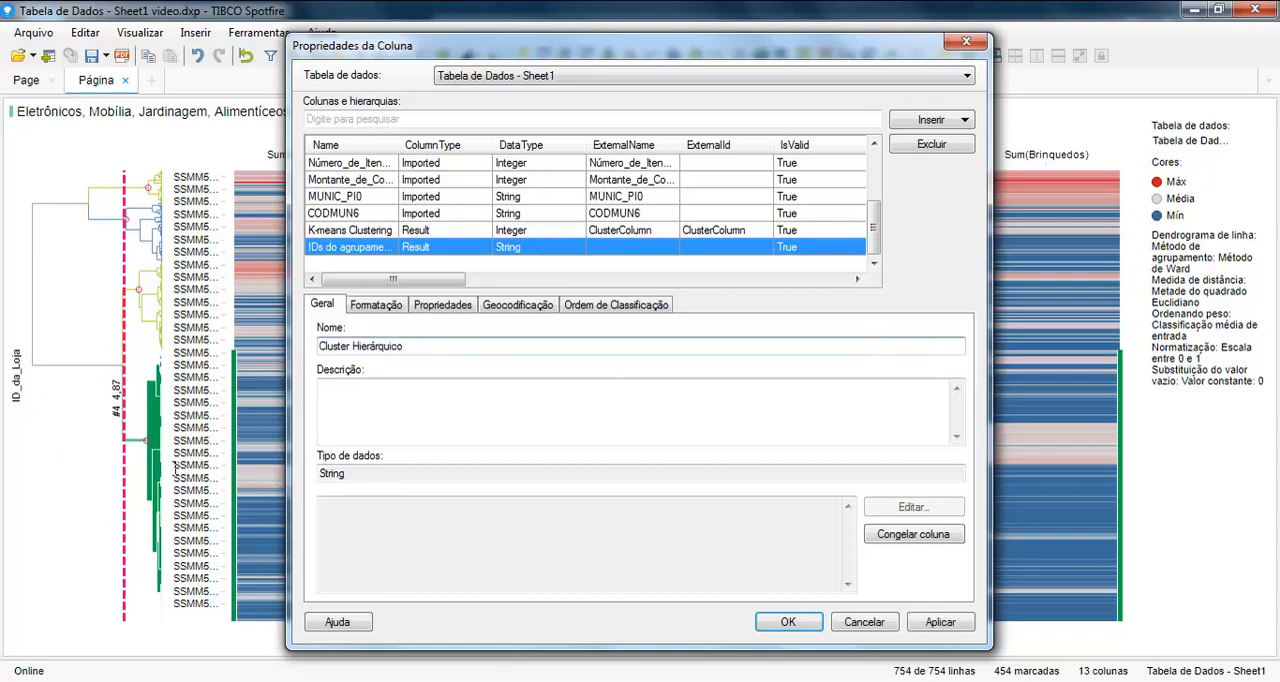
pyautogui.click(788, 622)
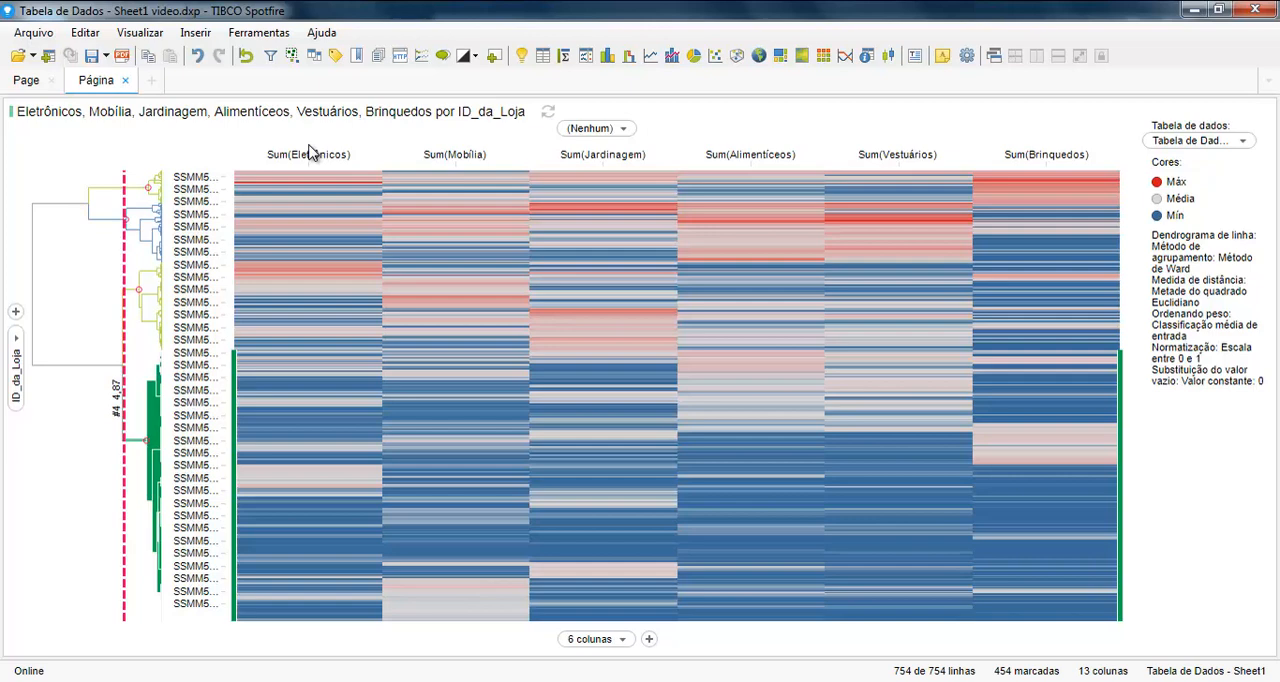
# Step: Add a map chart to the page and hide its Tabela de Dados marker layer
pyautogui.click(758, 55)
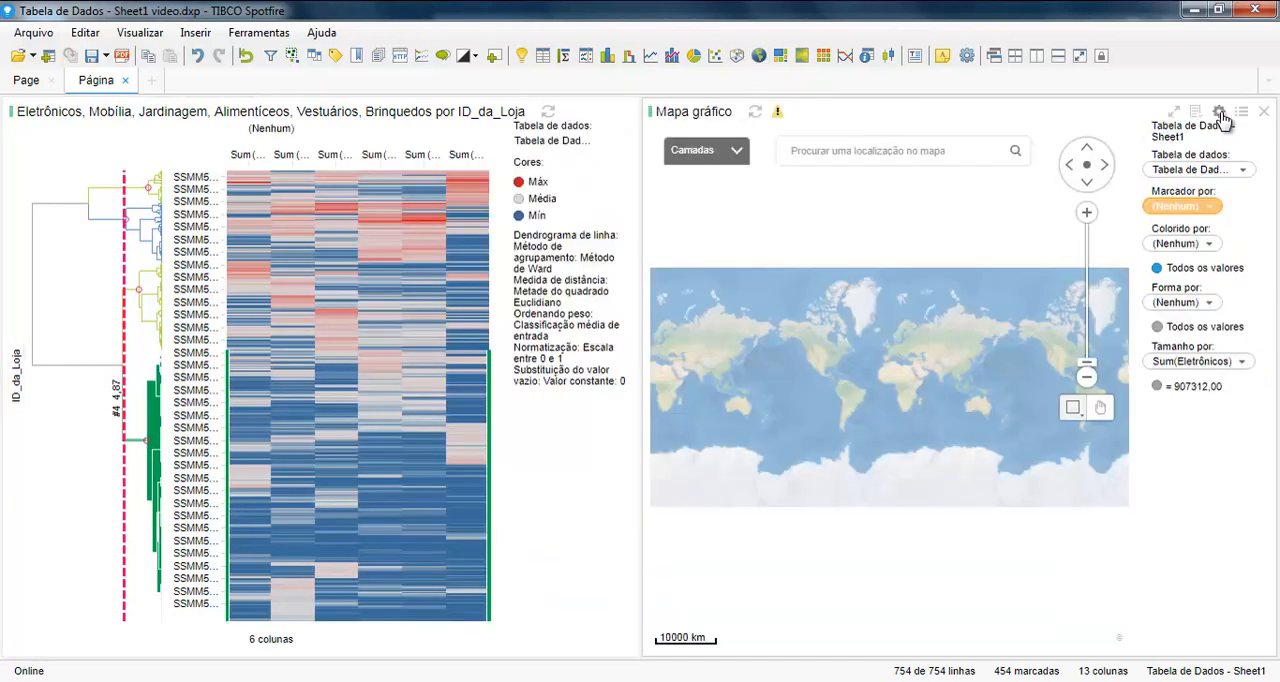
pyautogui.click(1220, 108)
pyautogui.click(1183, 163)
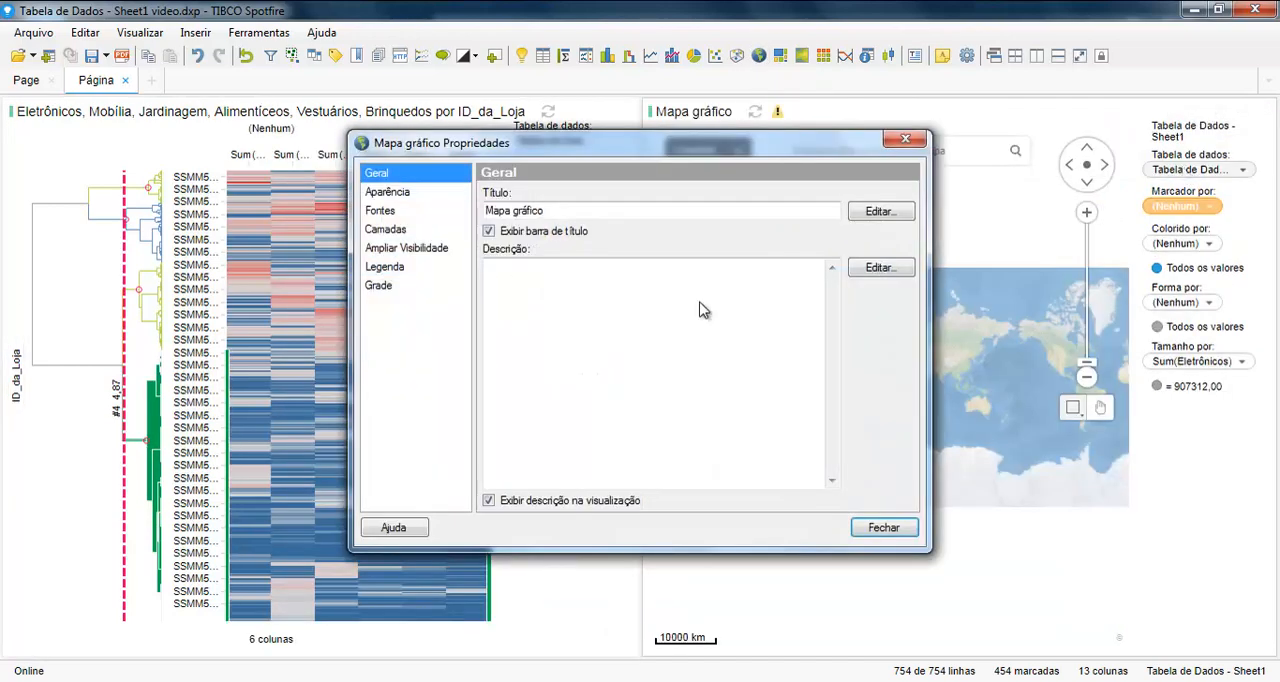
pyautogui.click(405, 231)
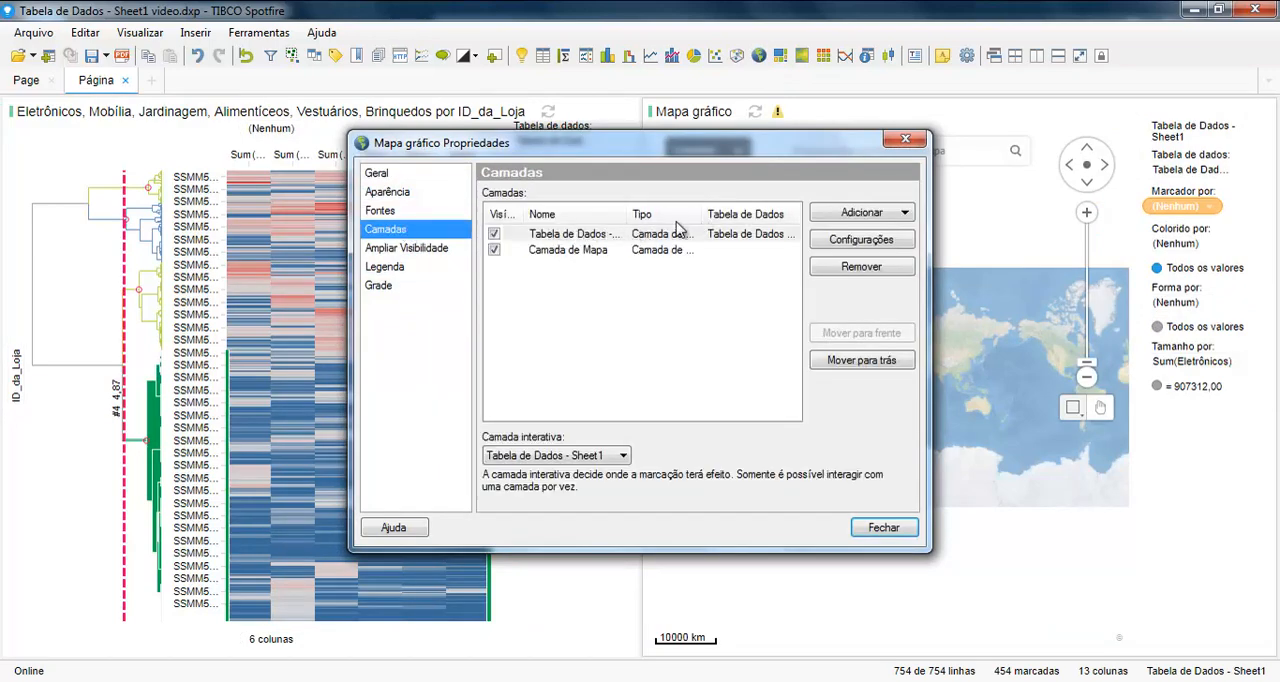
pyautogui.moveTo(704, 214); pyautogui.dragTo(746, 214)
pyautogui.click(552, 234)
pyautogui.click(494, 233)
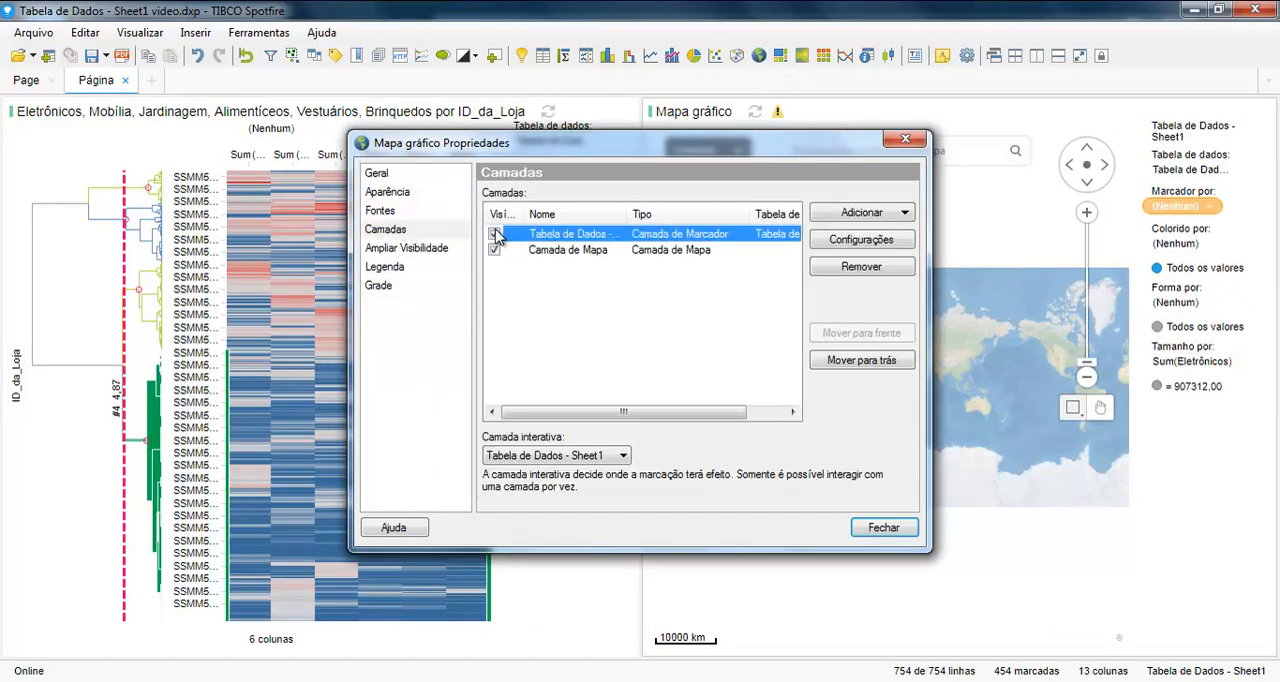
# Step: Add a feature layer based on MG_Mun97_region to the map chart and close the map properties
pyautogui.click(876, 212)
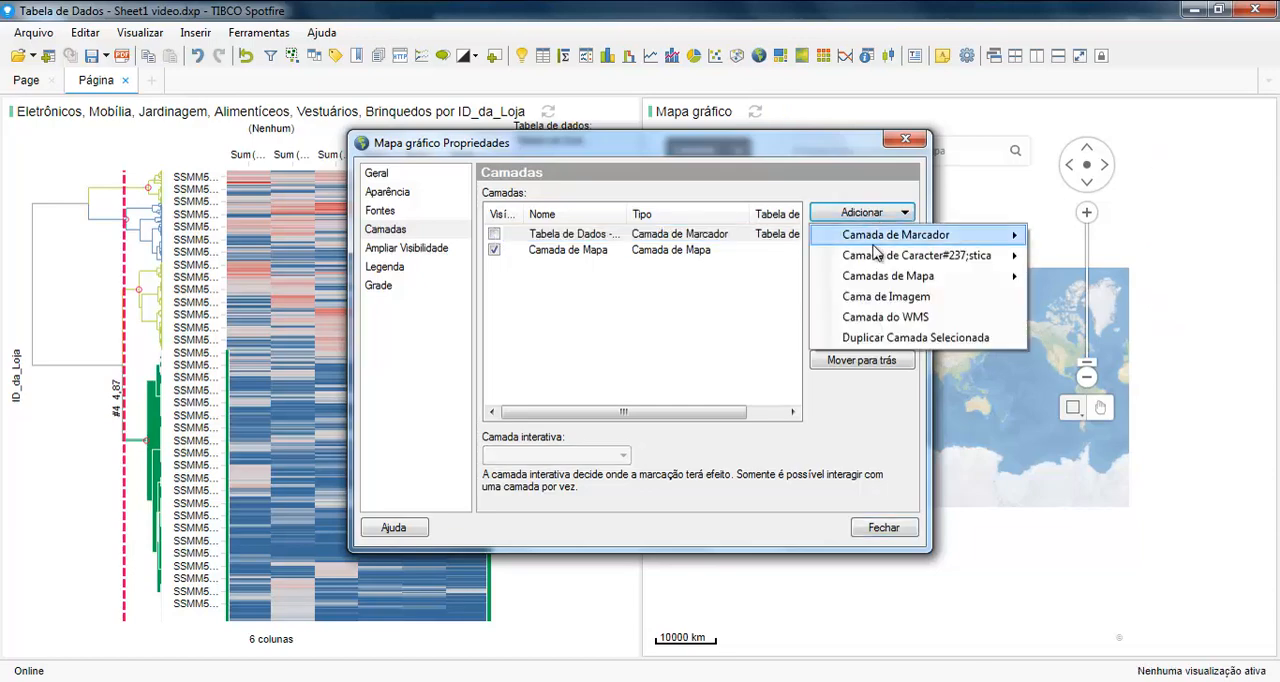
pyautogui.moveTo(875, 262)
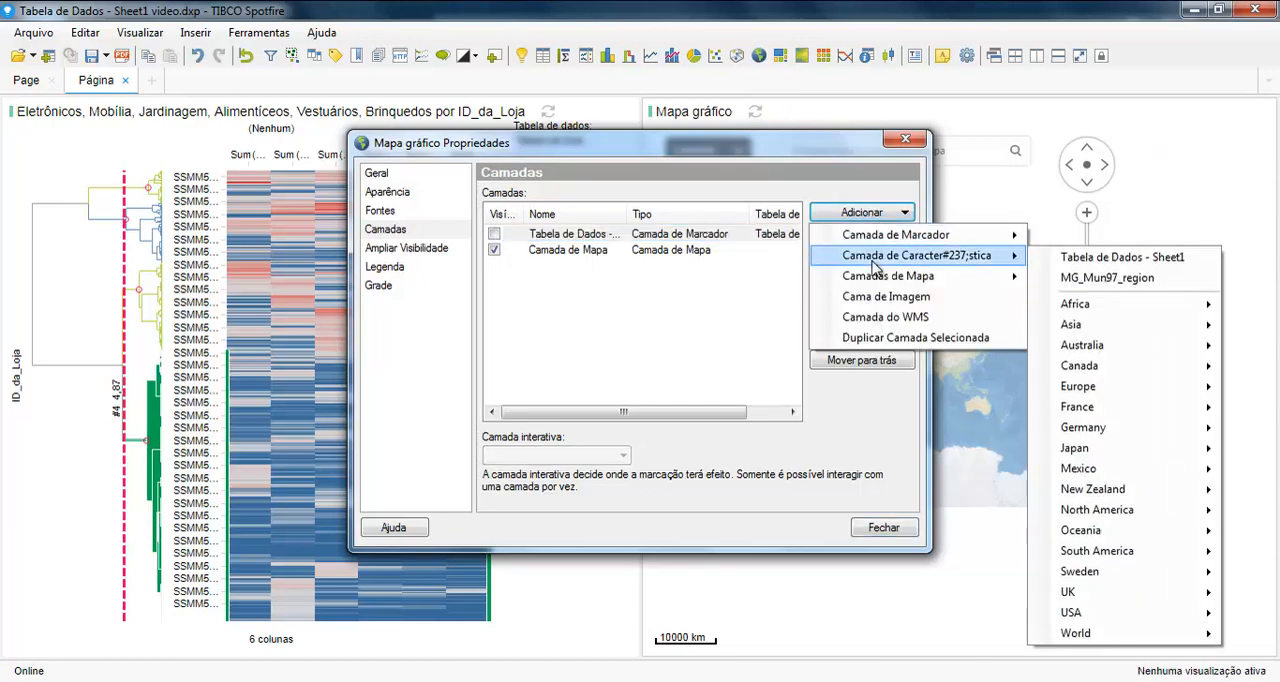
pyautogui.click(1059, 278)
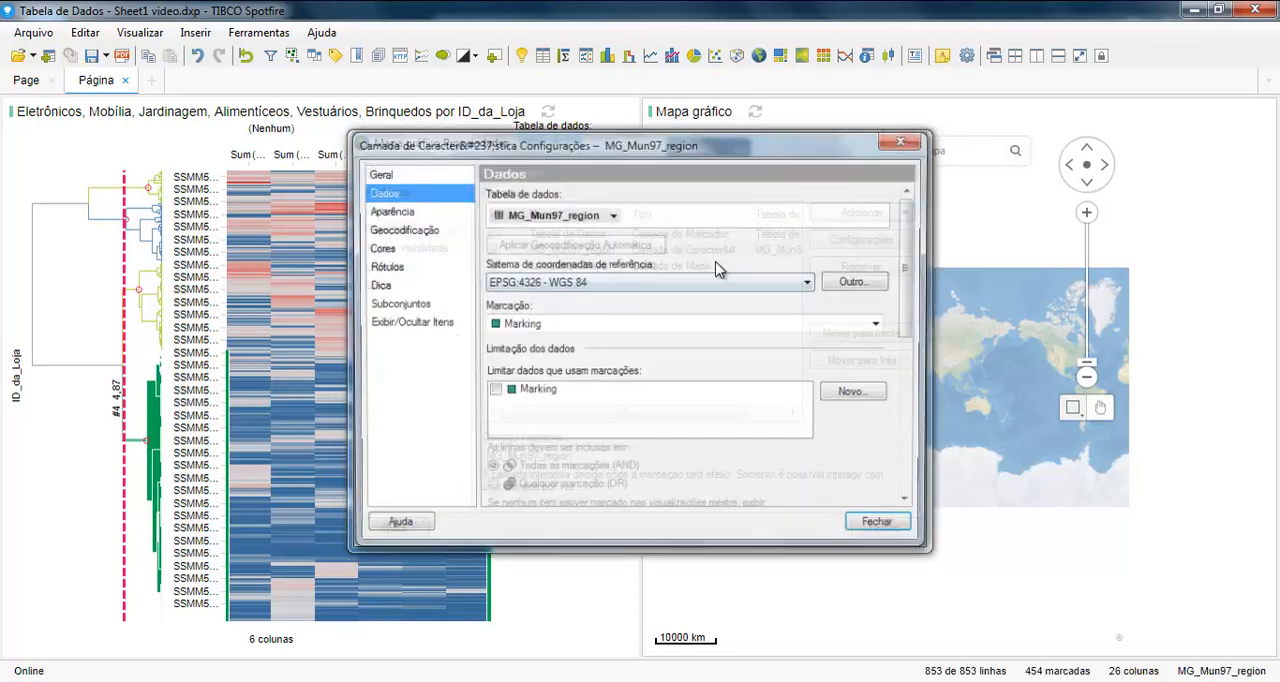
pyautogui.click(880, 527)
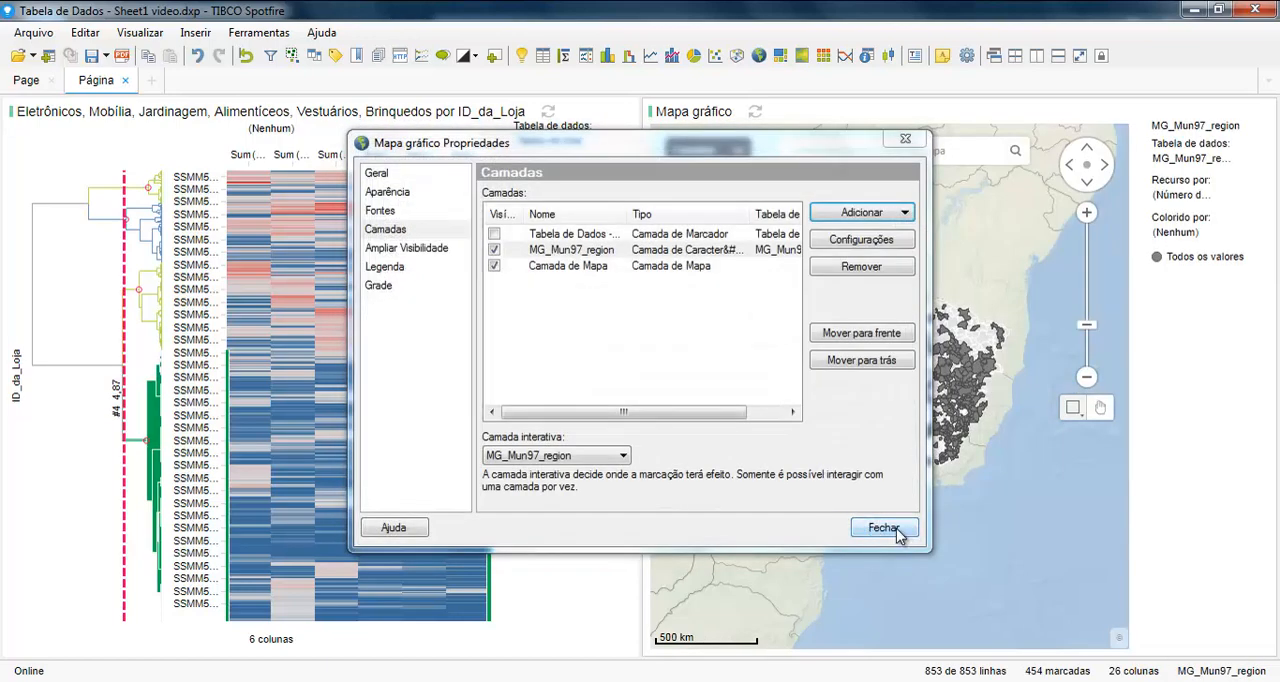
pyautogui.click(896, 533)
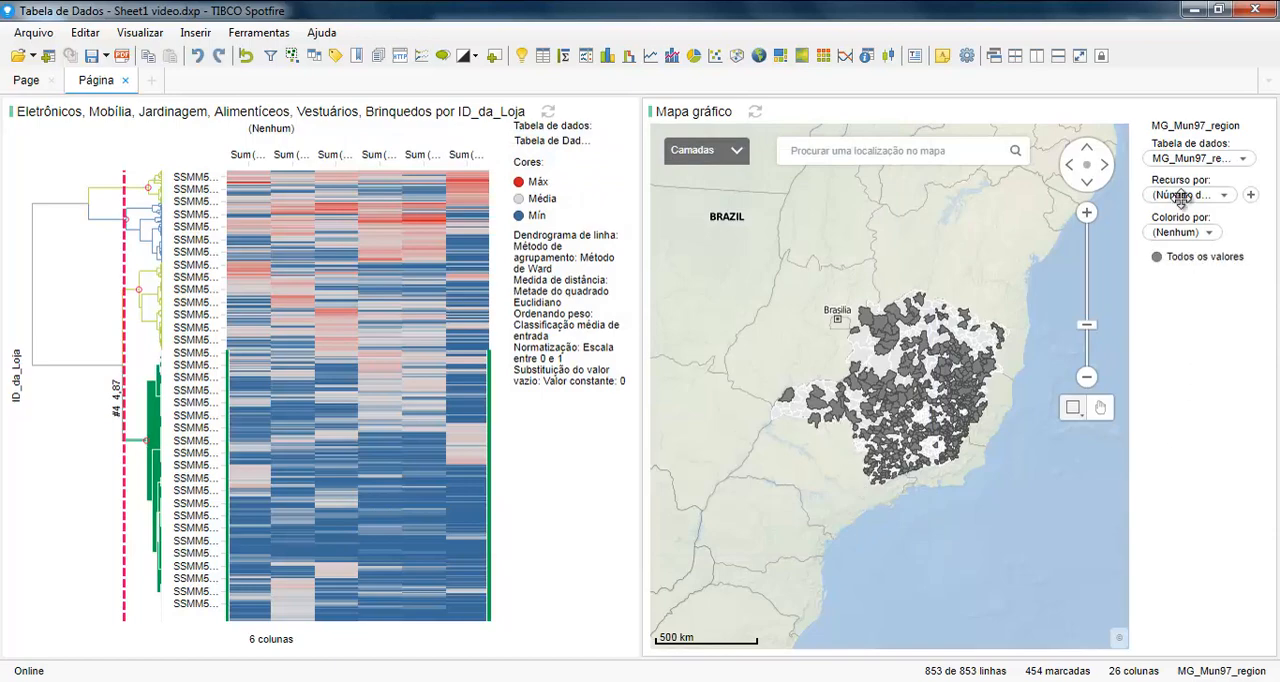
# Step: Define the map layer's features (Recurso por) by the CODMUN6 column
pyautogui.click(1181, 197)
pyautogui.click(923, 287)
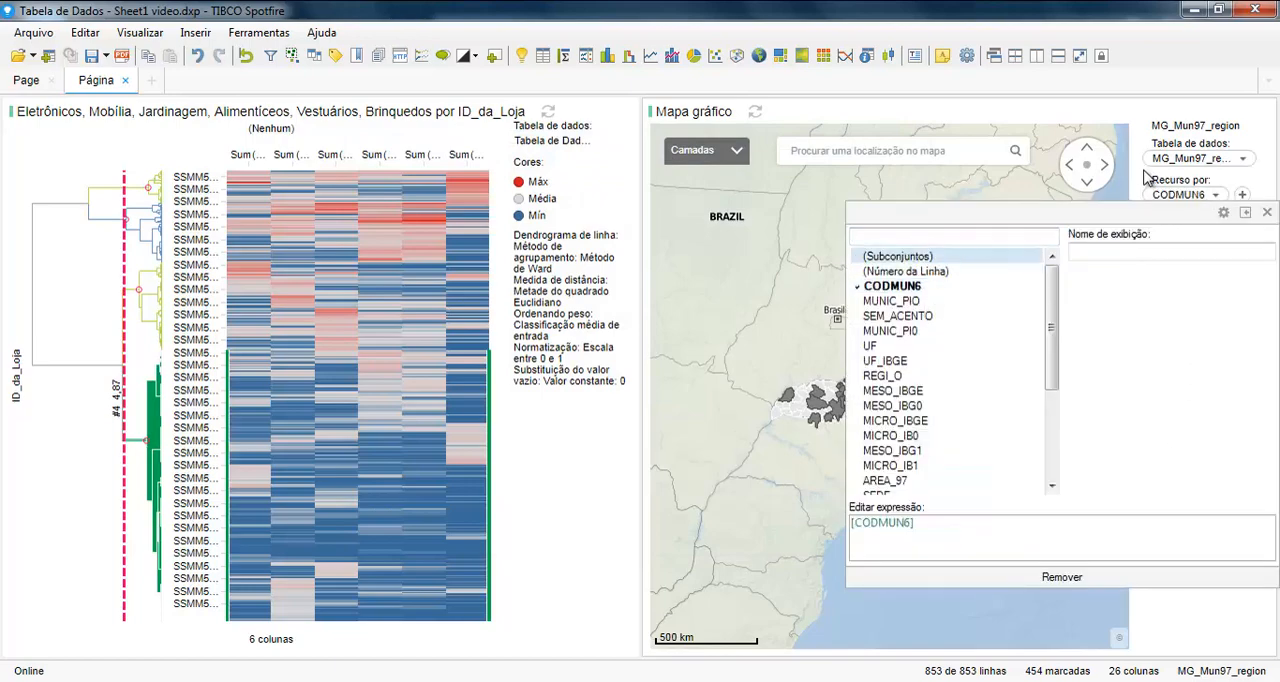
pyautogui.click(1155, 187)
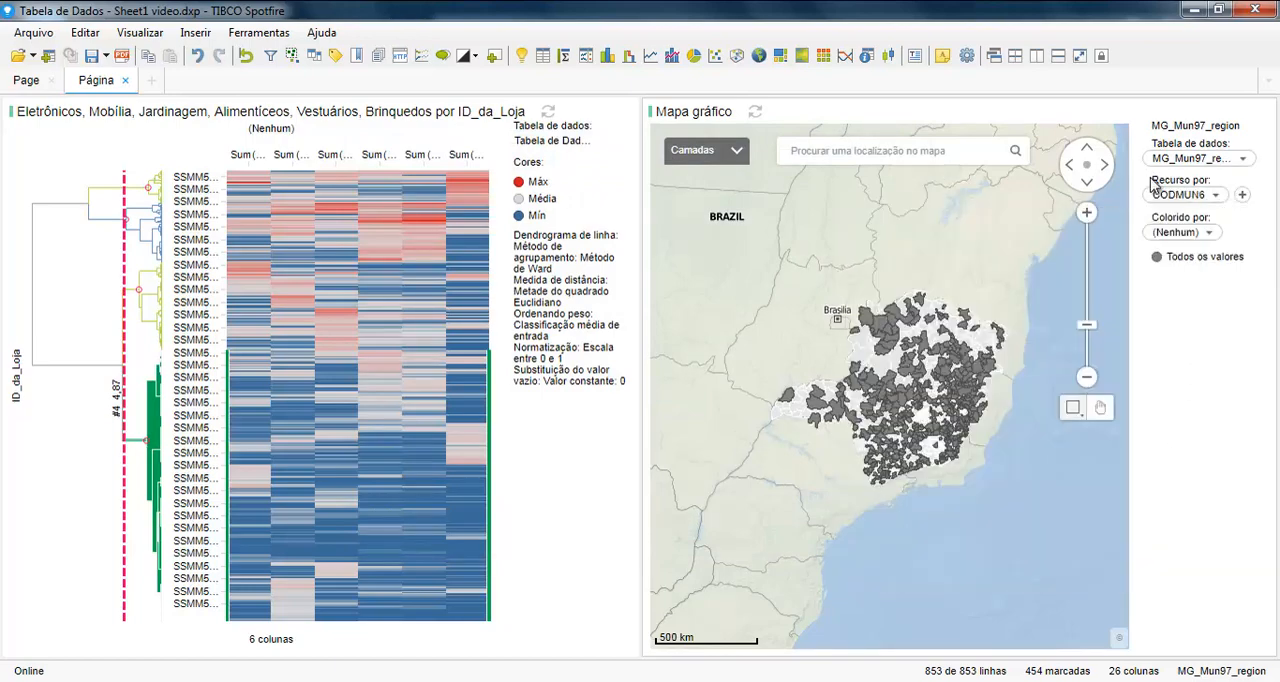
# Step: Color the map layer by the Cluster Hierárquico column from Tabela de Dados - Sheet1
pyautogui.click(1176, 234)
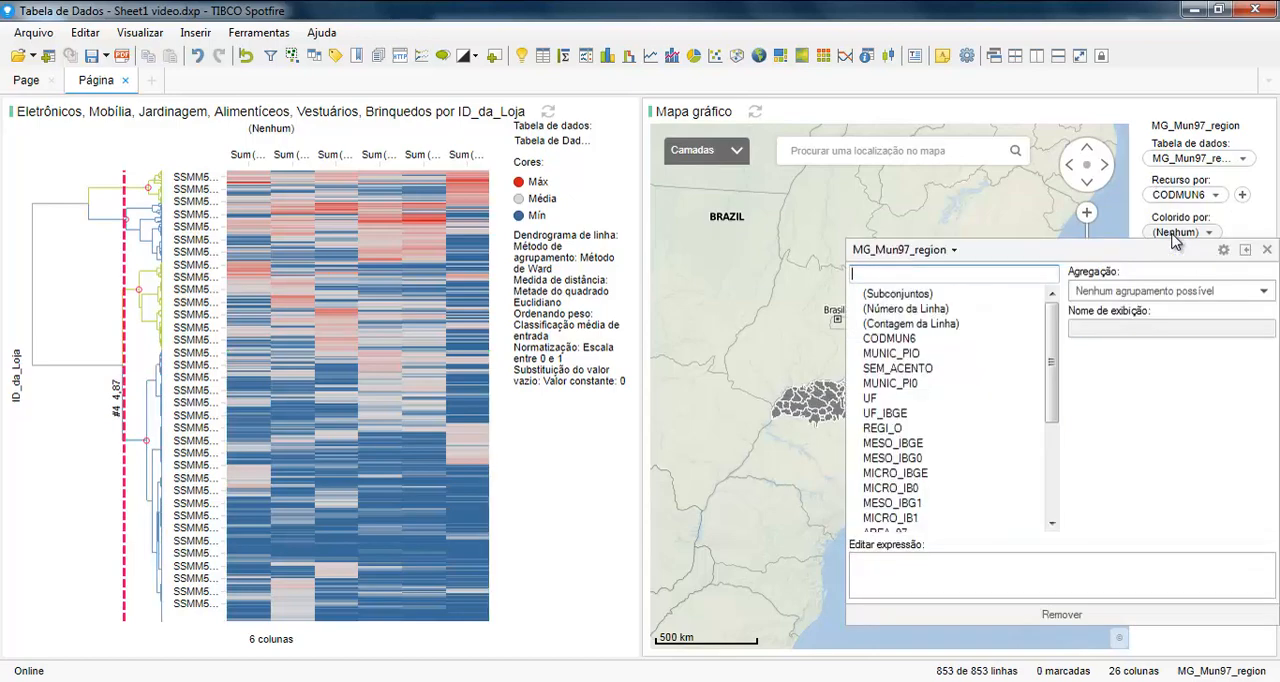
pyautogui.click(952, 256)
pyautogui.click(950, 256)
pyautogui.click(947, 257)
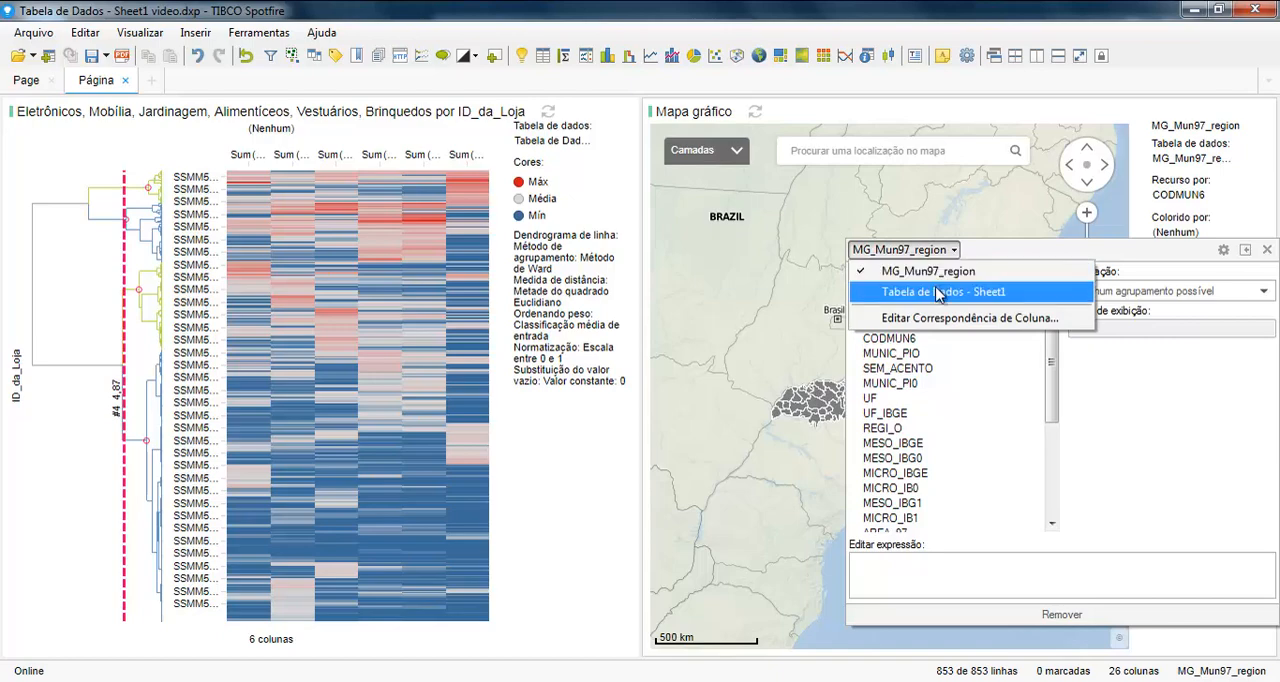
pyautogui.click(940, 291)
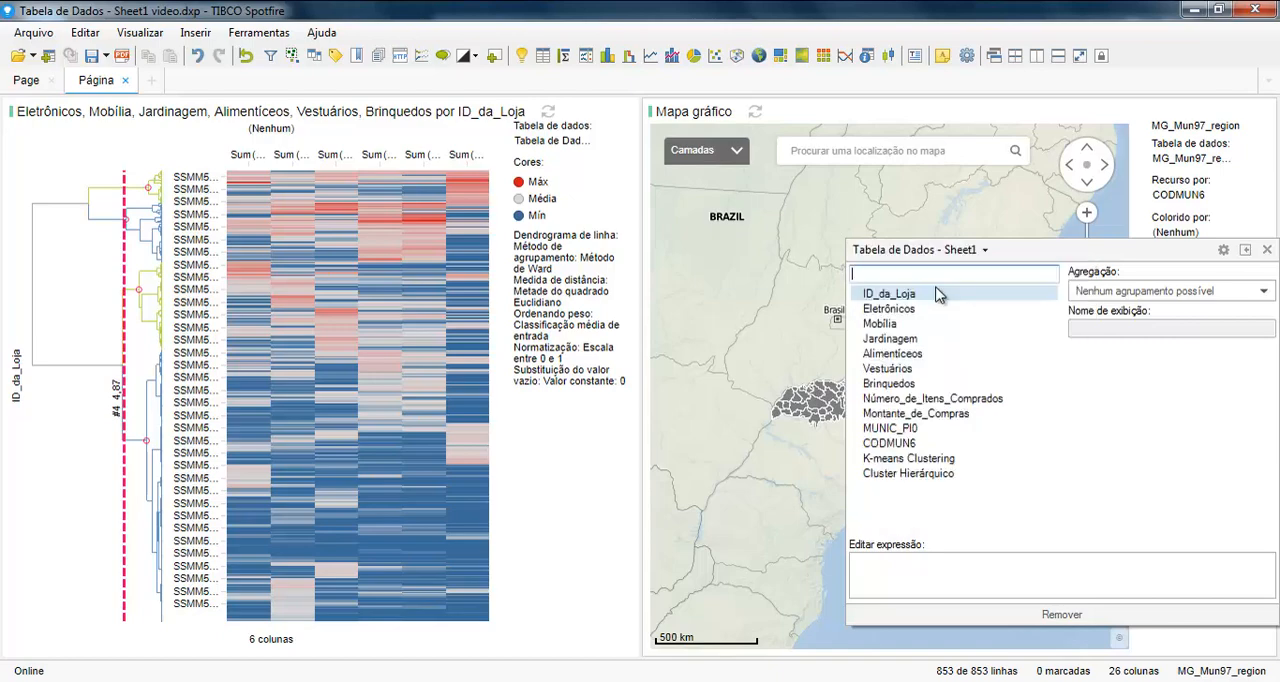
pyautogui.click(936, 476)
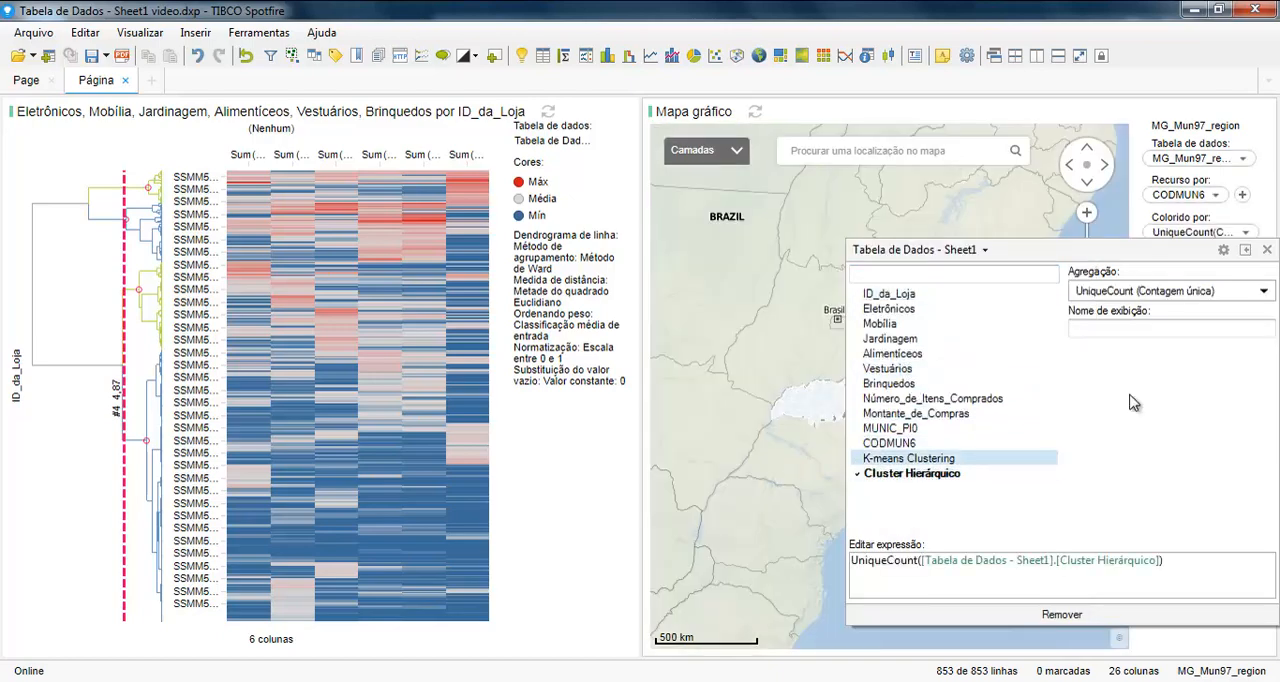
# Step: Set the aggregation of the map's color column to First (Primeiro) and close the column selector
pyautogui.click(1189, 296)
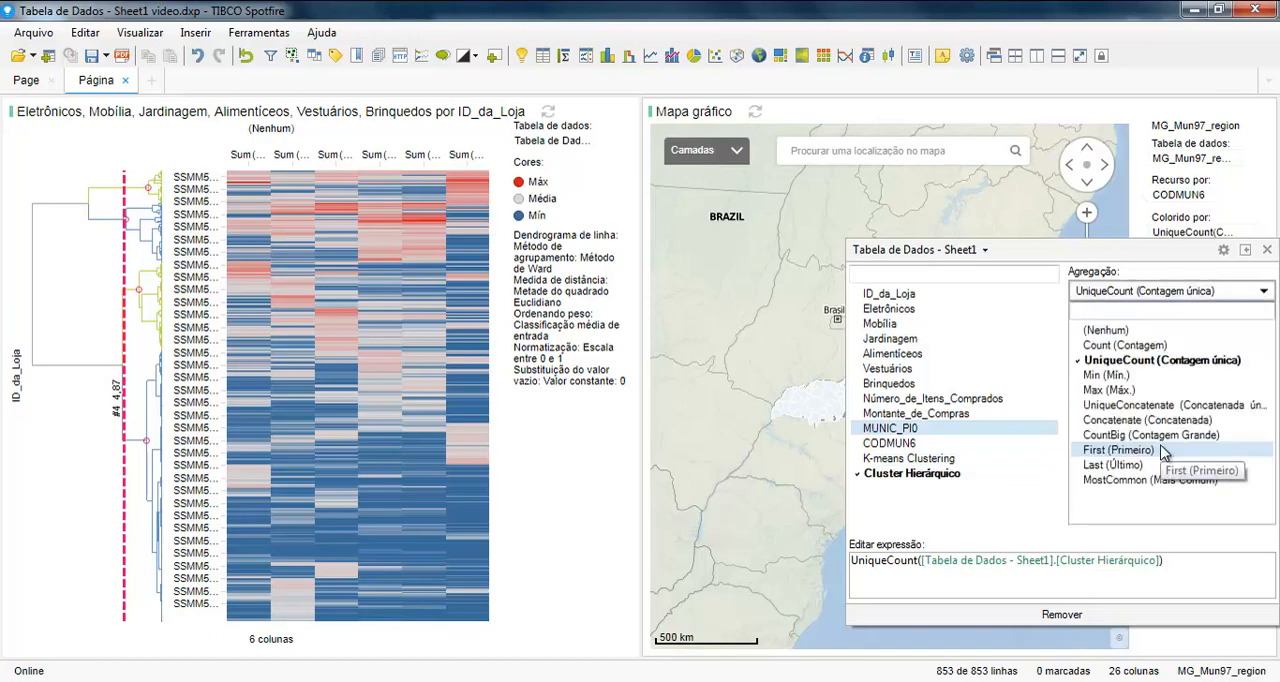
pyautogui.click(1160, 452)
pyautogui.moveTo(1056, 257); pyautogui.dragTo(537, 213)
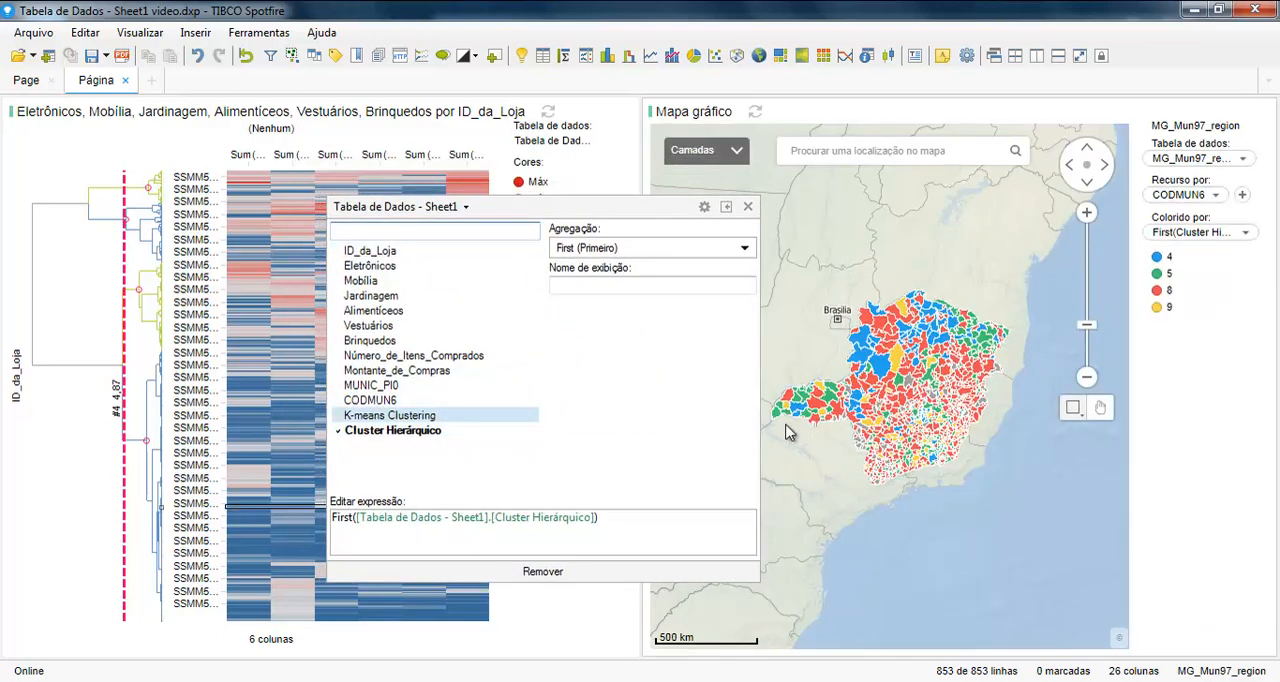
pyautogui.click(900, 402)
pyautogui.scroll(1, 906, 399)
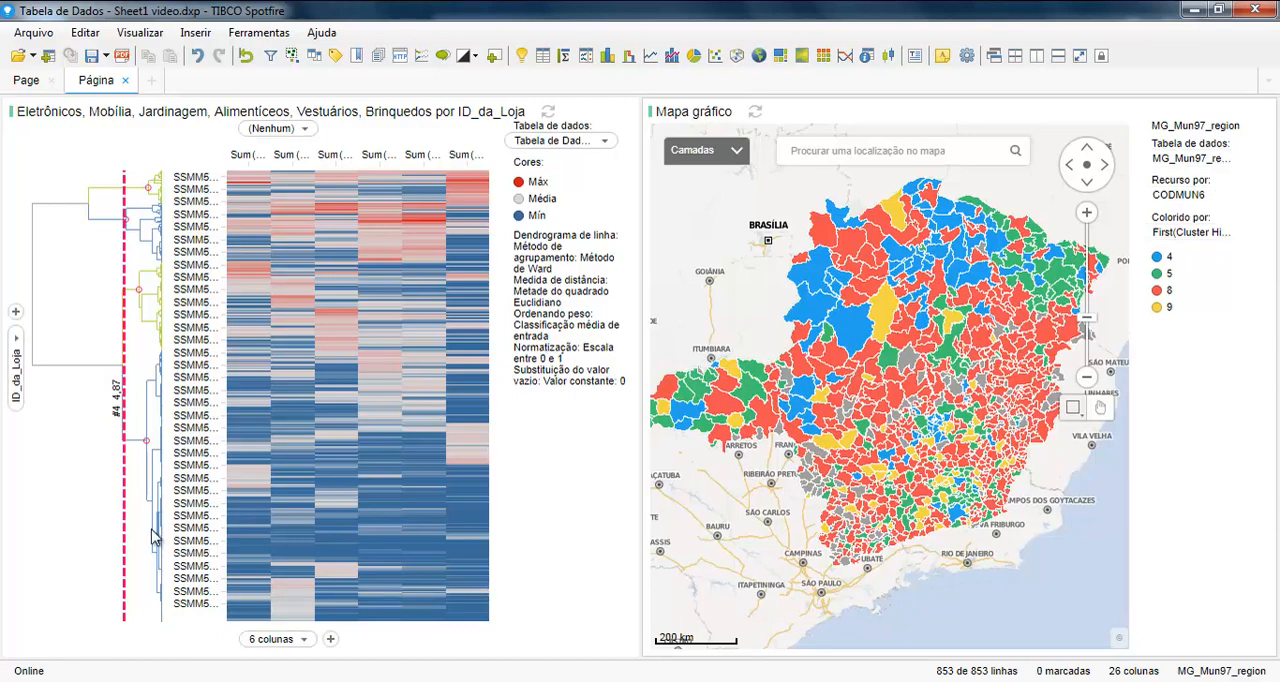
# Step: Move the dendrogram's pruning line to three, two and five clusters to compare the map, then return it to four clusters
pyautogui.moveTo(90, 551)
pyautogui.moveTo(125, 531); pyautogui.dragTo(101, 527)
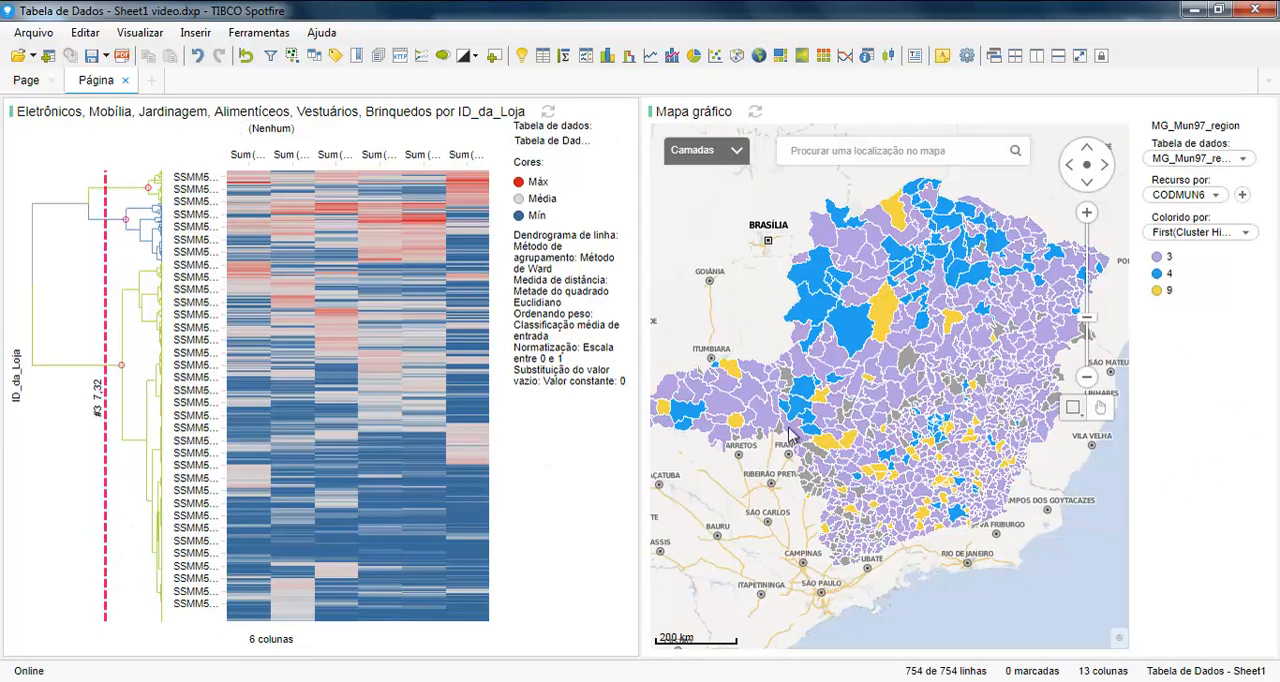
pyautogui.click(61, 435)
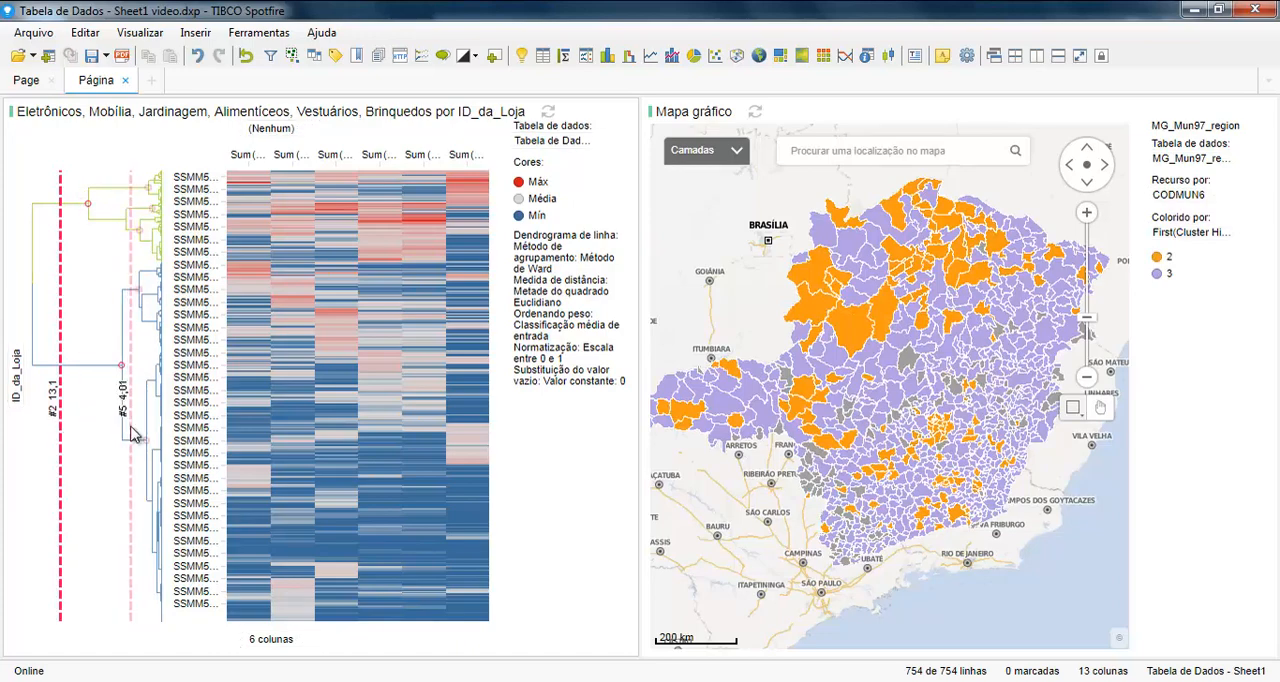
pyautogui.click(132, 430)
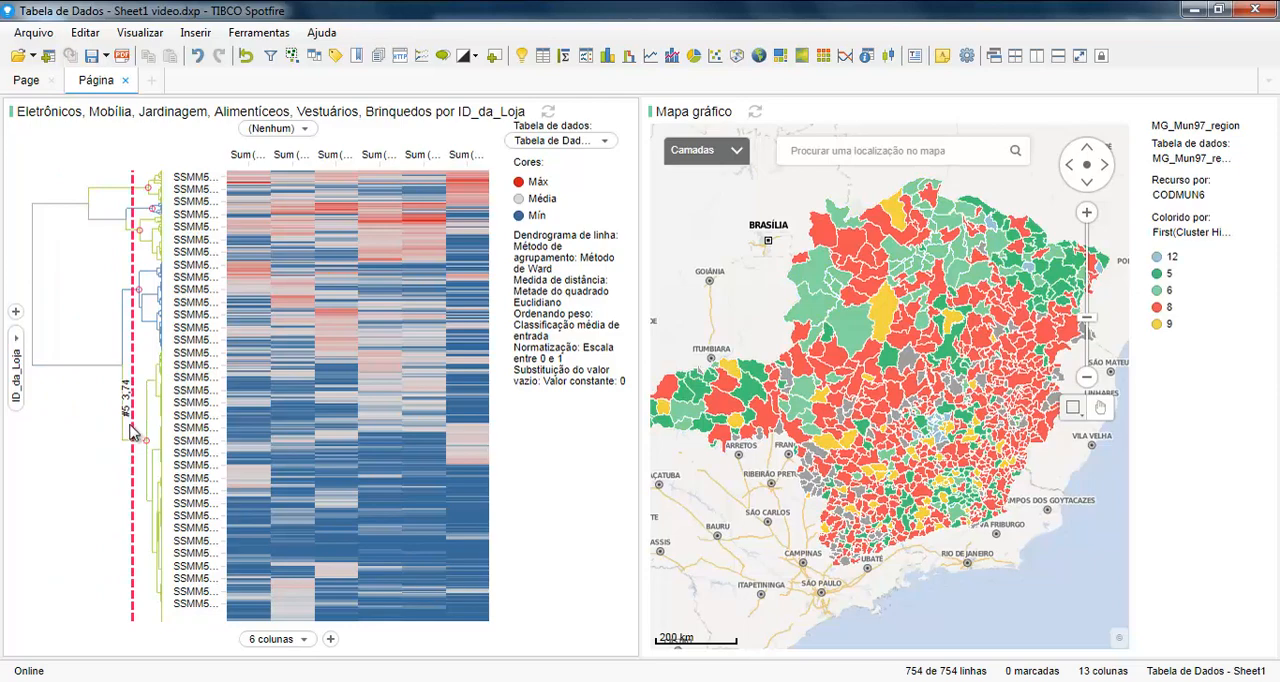
pyautogui.moveTo(132, 427); pyautogui.dragTo(125, 432)
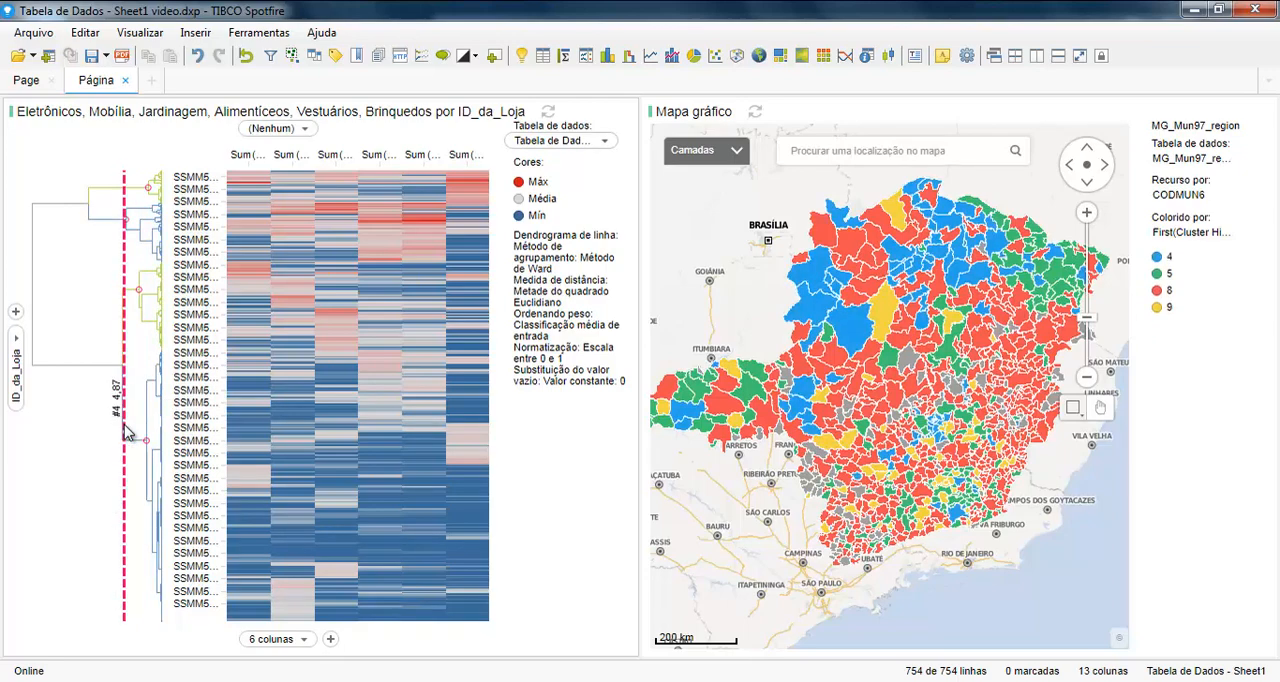